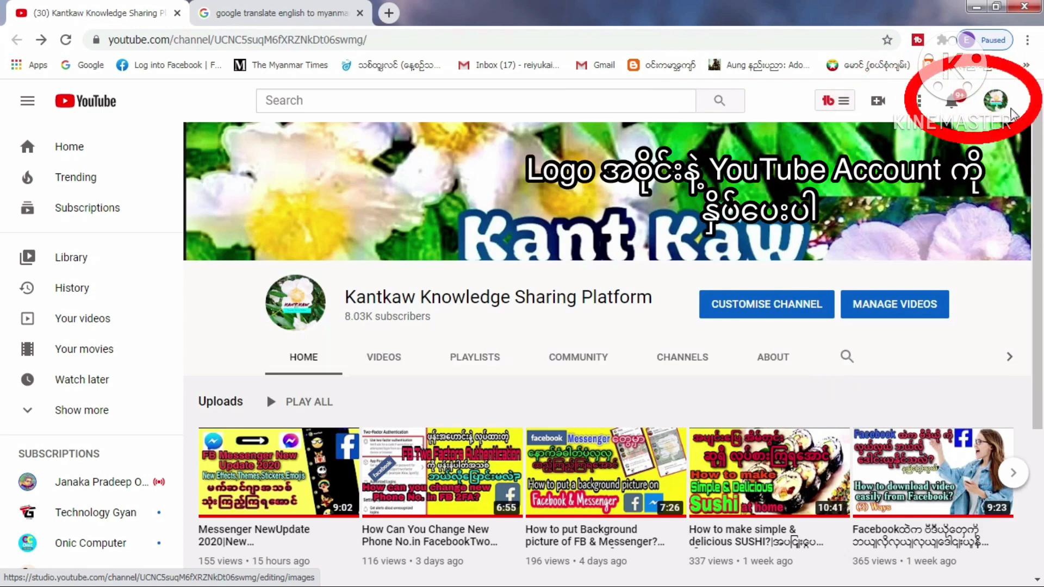
# Step: Go to the channel's YouTube Studio dashboard and start a new video upload
pyautogui.click(997, 102)
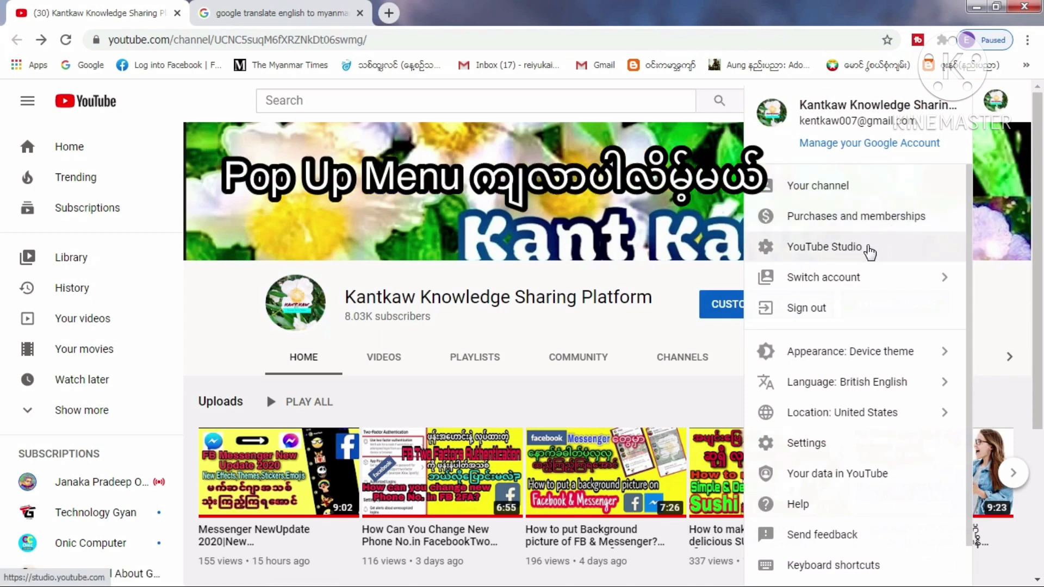
pyautogui.click(870, 250)
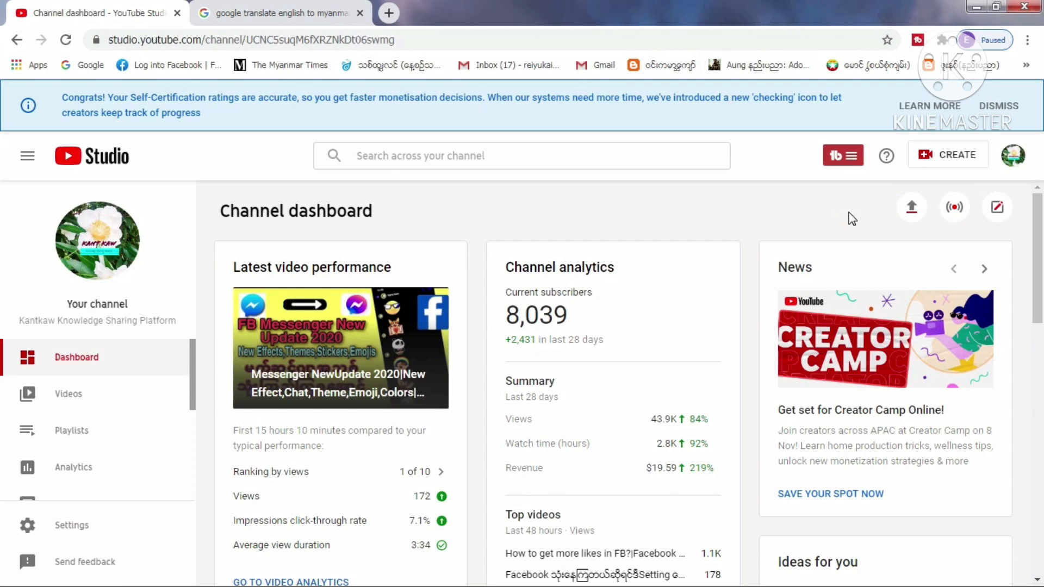
pyautogui.click(955, 161)
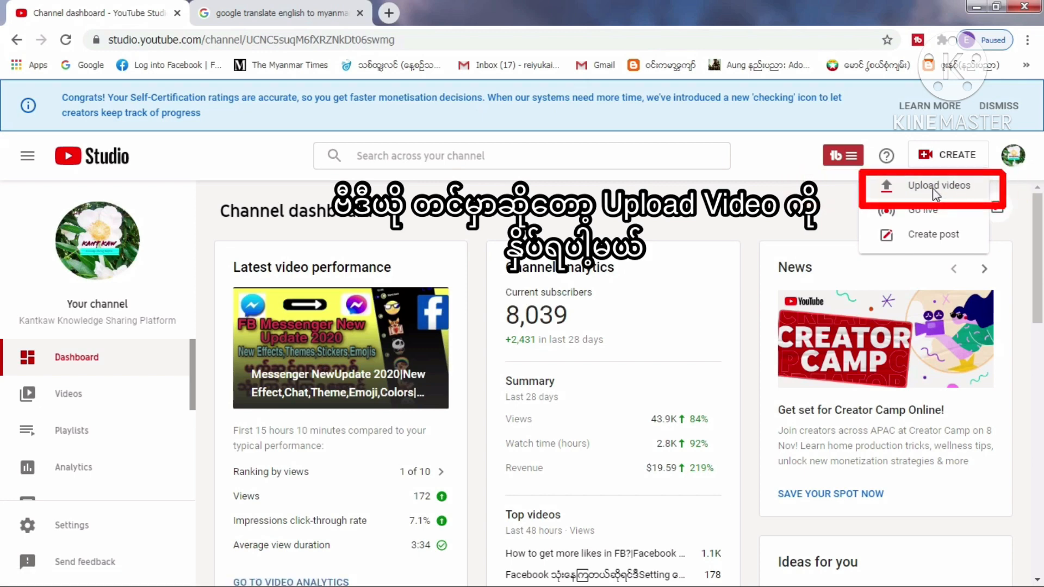
pyautogui.click(936, 189)
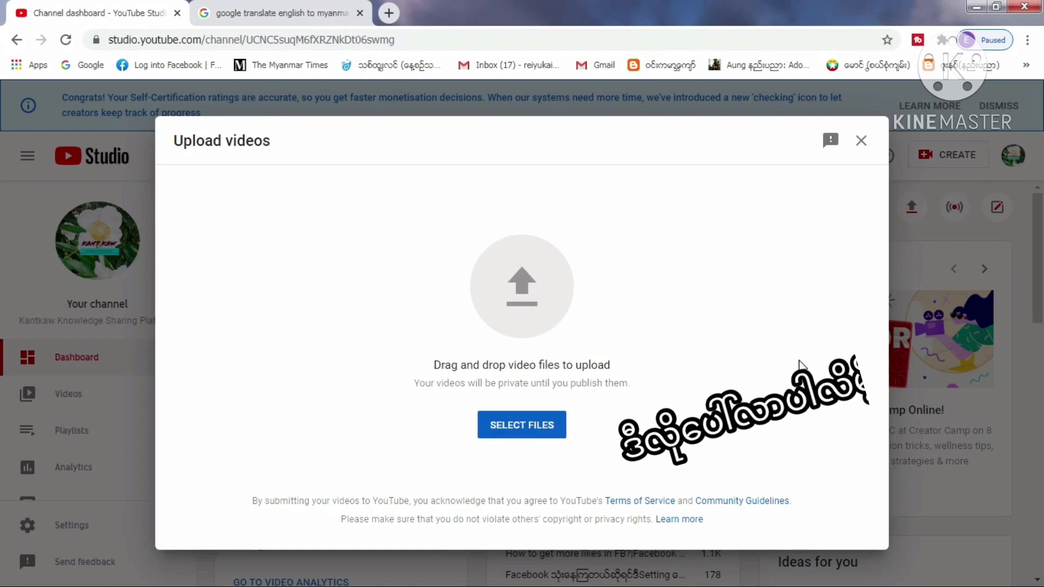
# Step: Choose the file "How to download FB Video to iPhone iPad 2020" from the Videos library and upload it
pyautogui.click(524, 432)
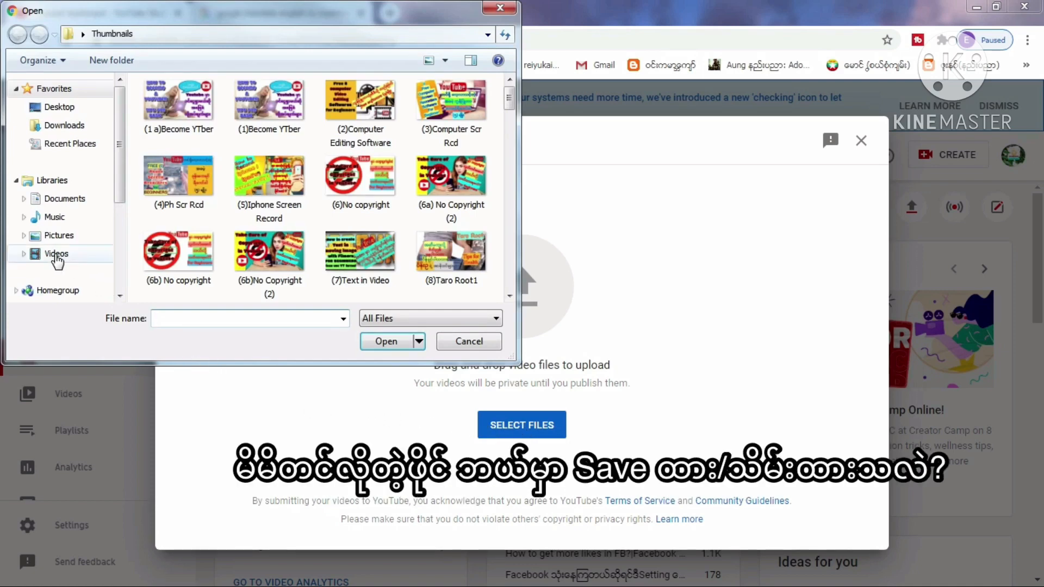
pyautogui.click(56, 254)
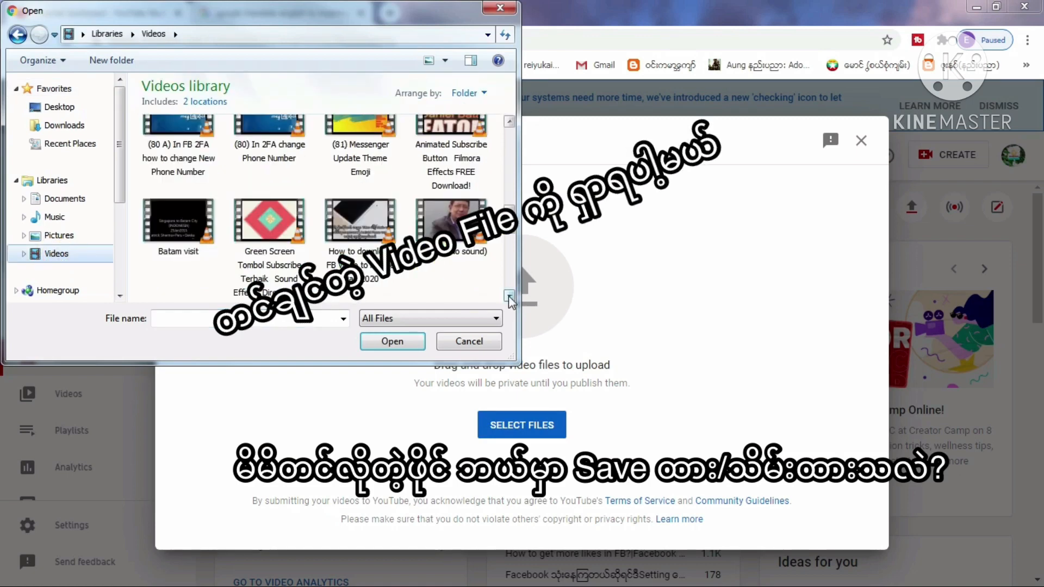
pyautogui.click(361, 235)
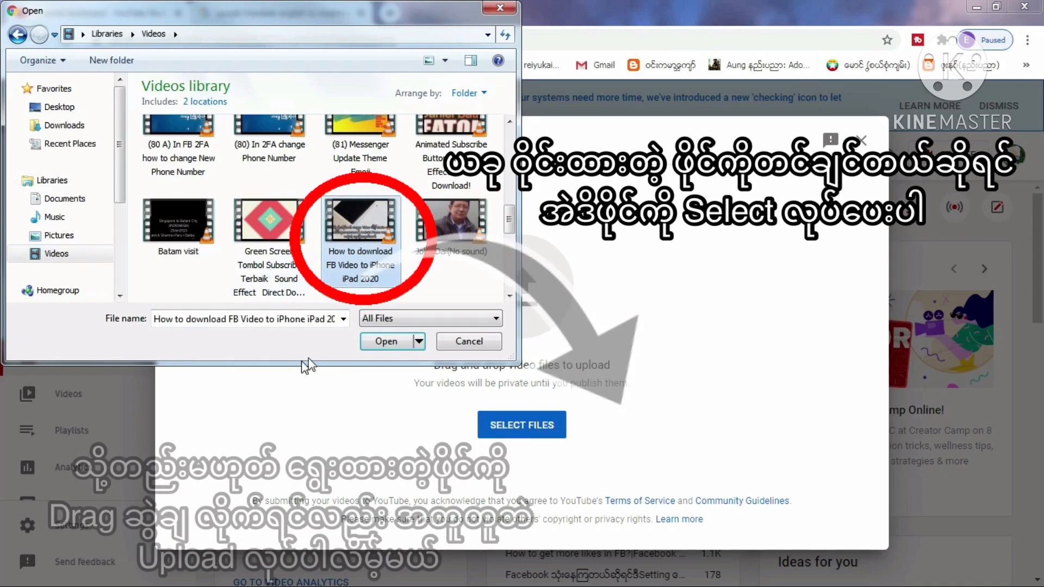
pyautogui.click(386, 343)
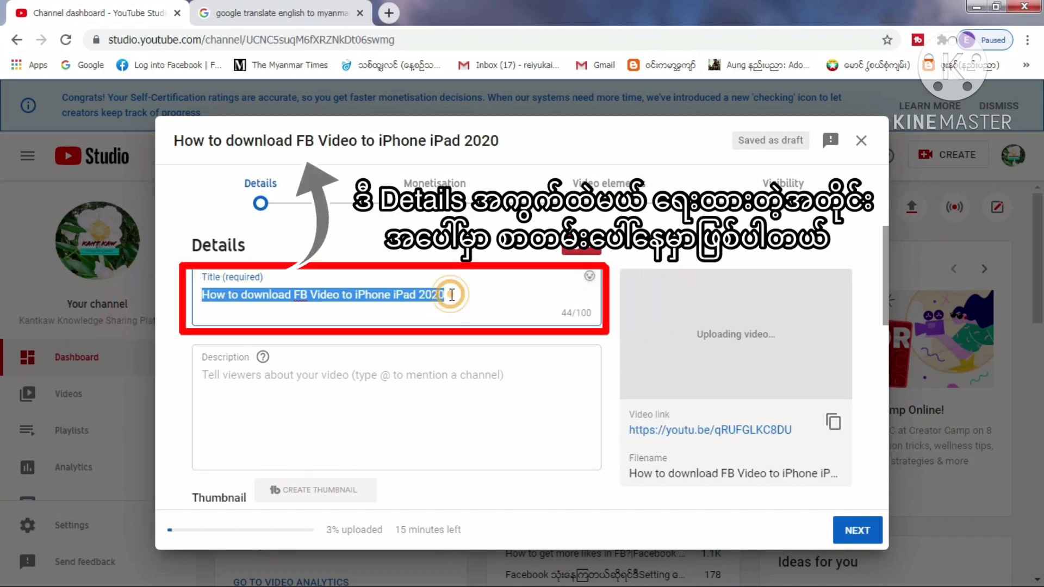
# Step: Add "|" to the end of the video title and replace "to" before "iPhone" with "on"
pyautogui.click(451, 295)
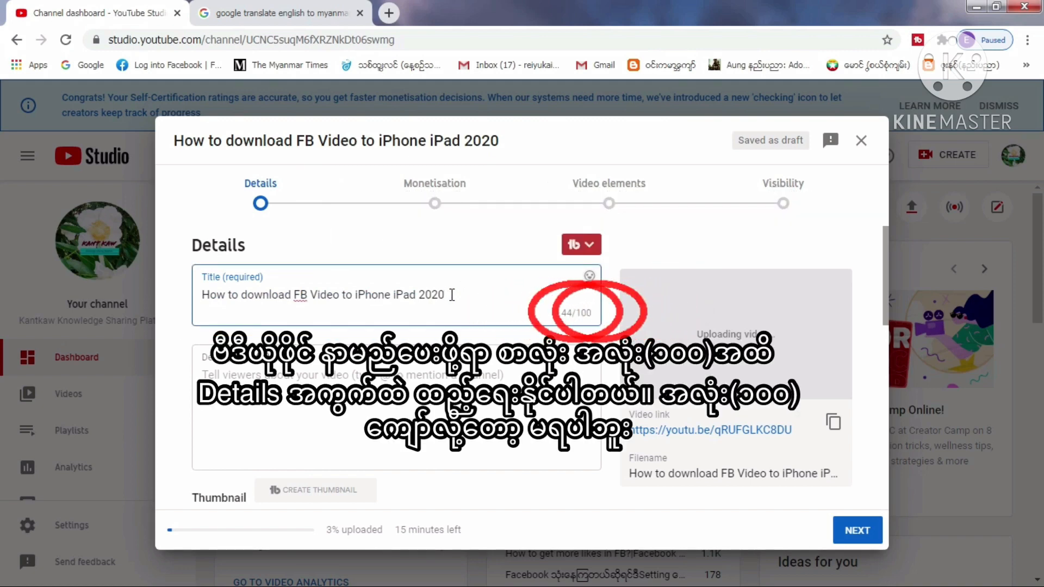
pyautogui.write('|')
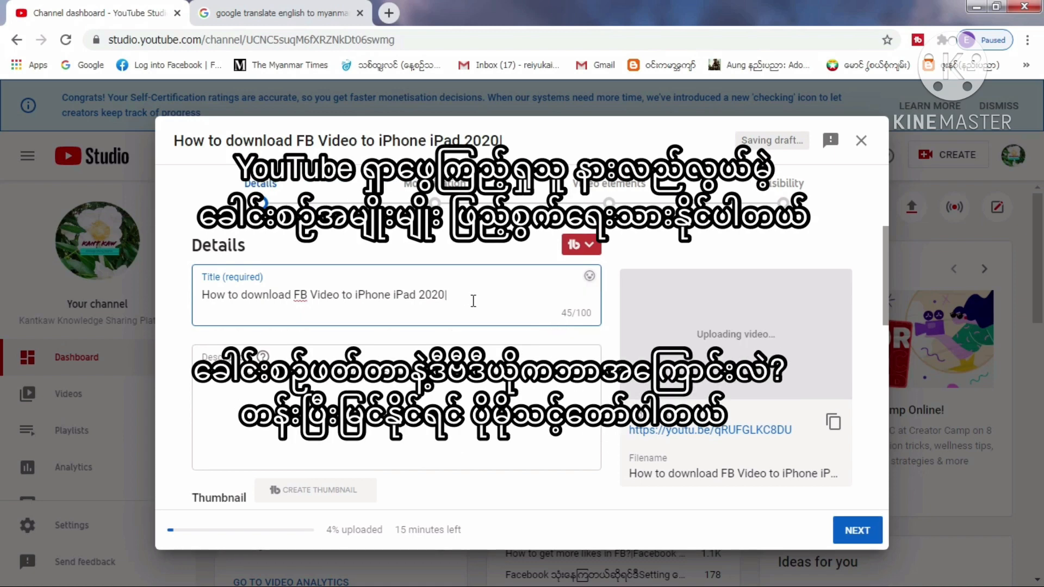
pyautogui.click(353, 299)
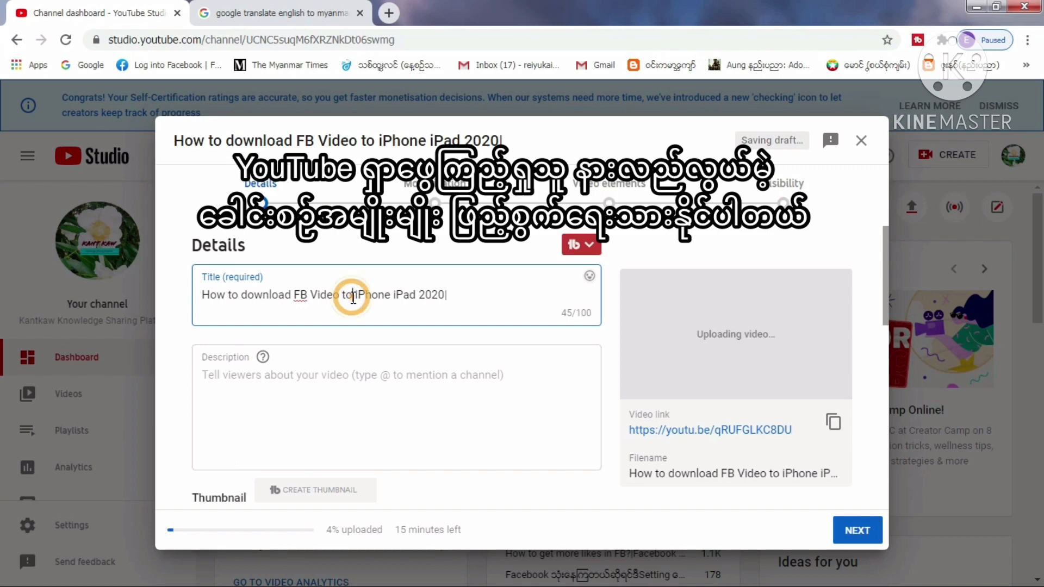
pyautogui.press('BackSpace')
pyautogui.press('BackSpace')
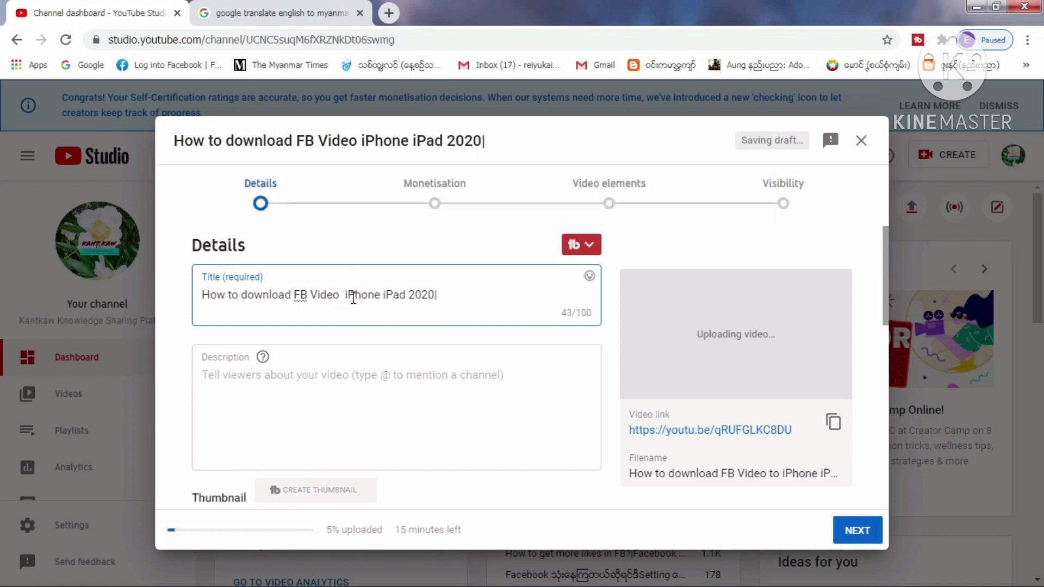
pyautogui.write('on')
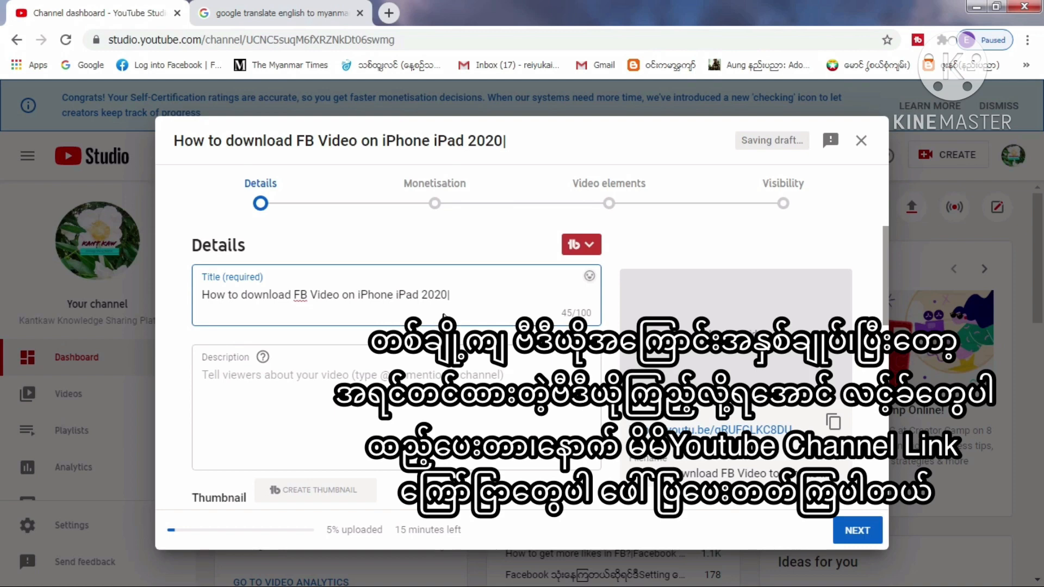
# Step: Fill the description with Zawgyi and Unicode versions of "မင်္ဂလာပါ အိုင်ဖုန်း အိုင်ပက်မှာ facebook Video ဘယ်လိုဒေါင်းနိုင်သလဲ ဆိုတာကိုရှင်းပြထားပါတယ်။" from the Rabbit converter
pyautogui.click(388, 13)
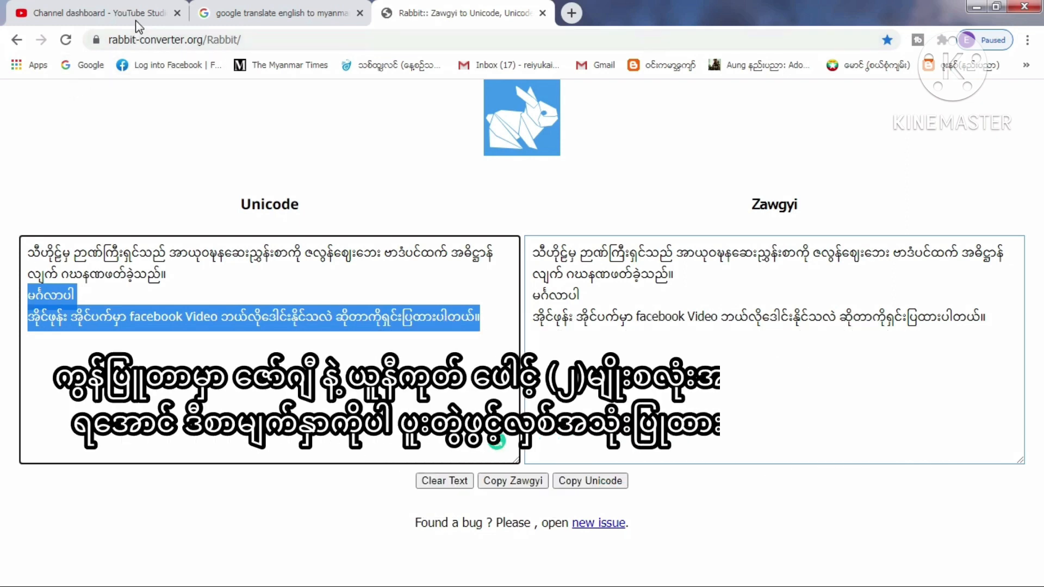
pyautogui.click(136, 21)
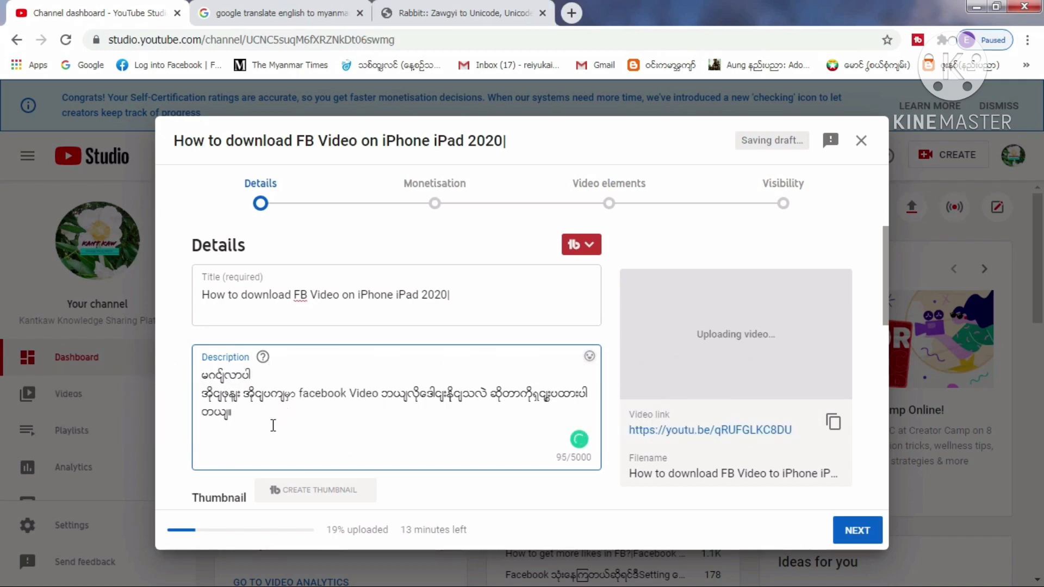
pyautogui.write('မင်္ဂလာပါ အိုင်ဖုန်း အိုင်ပက်မှာ facebook Video ဘယ်လိုဒေါင်းနိုင်သလဲ ဆိုတာကိုရှင်းပြထားပါတယ်။')
pyautogui.press('Return')
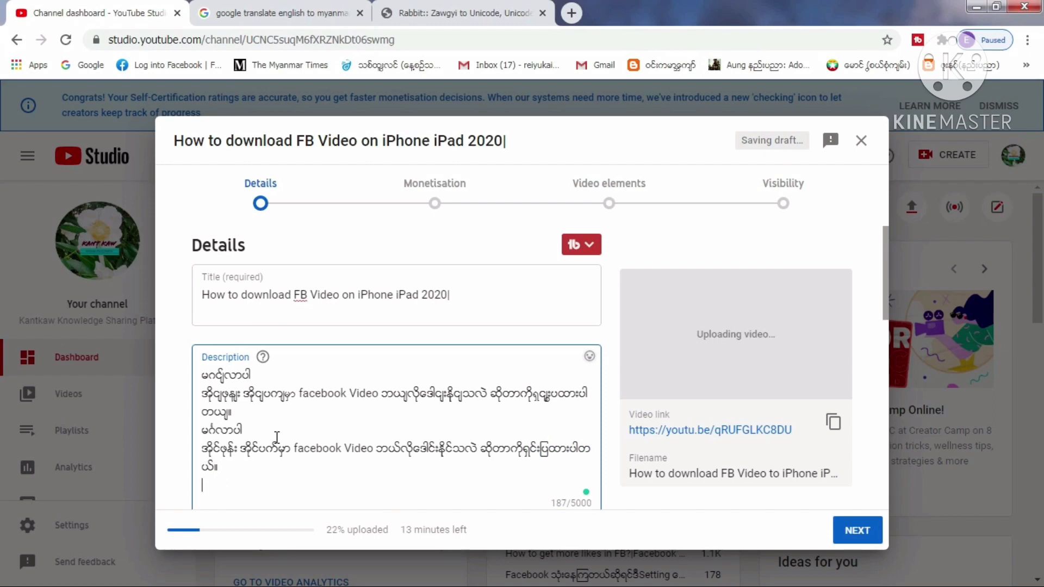
# Step: Add the channel keyword line "#KantkawKnowledgeSharing#####" at the end of the description
pyautogui.write('#')
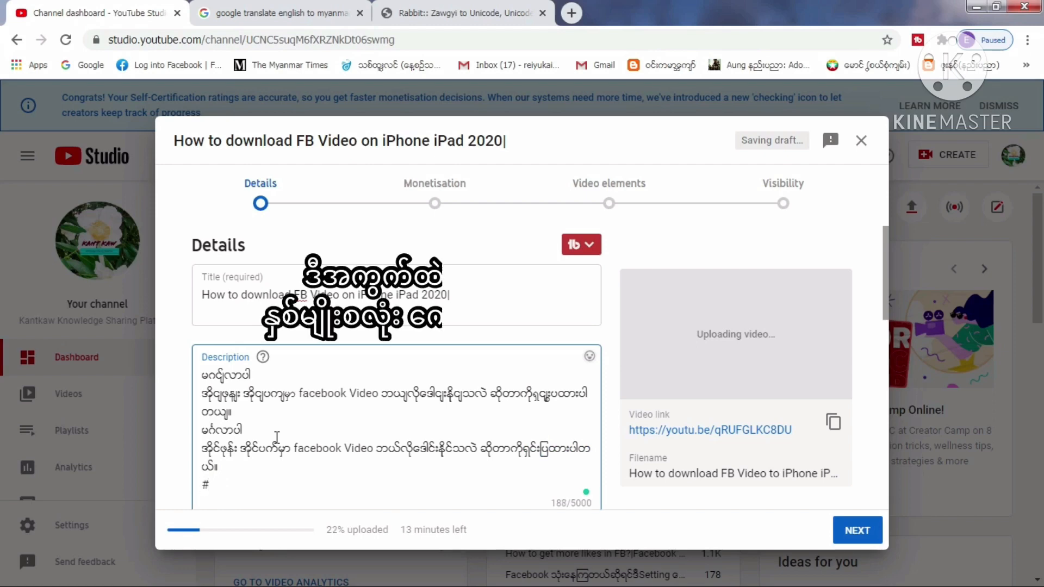
pyautogui.write('Kantkaw')
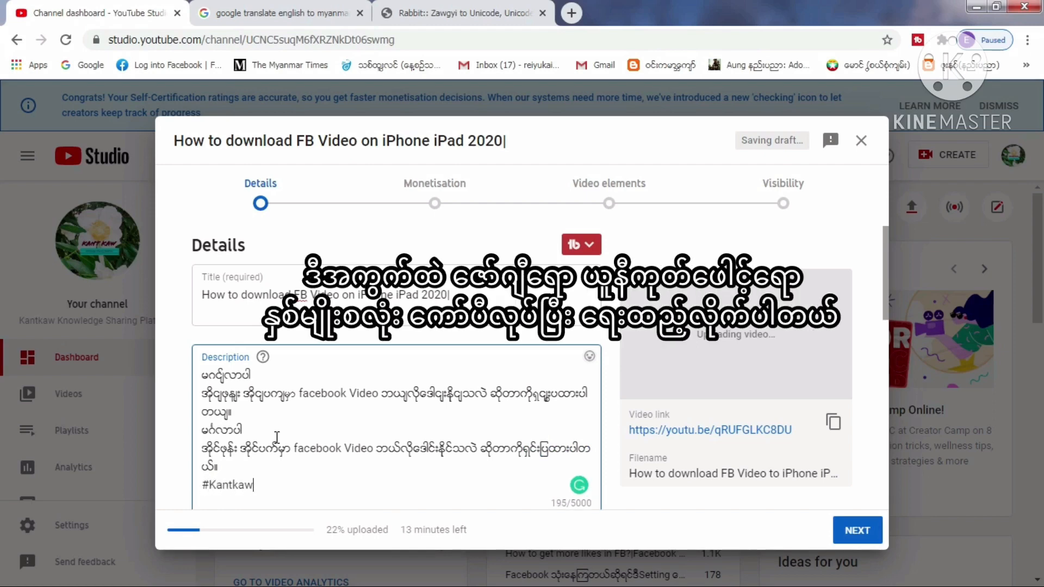
pyautogui.write('KnowledgeSharing###')
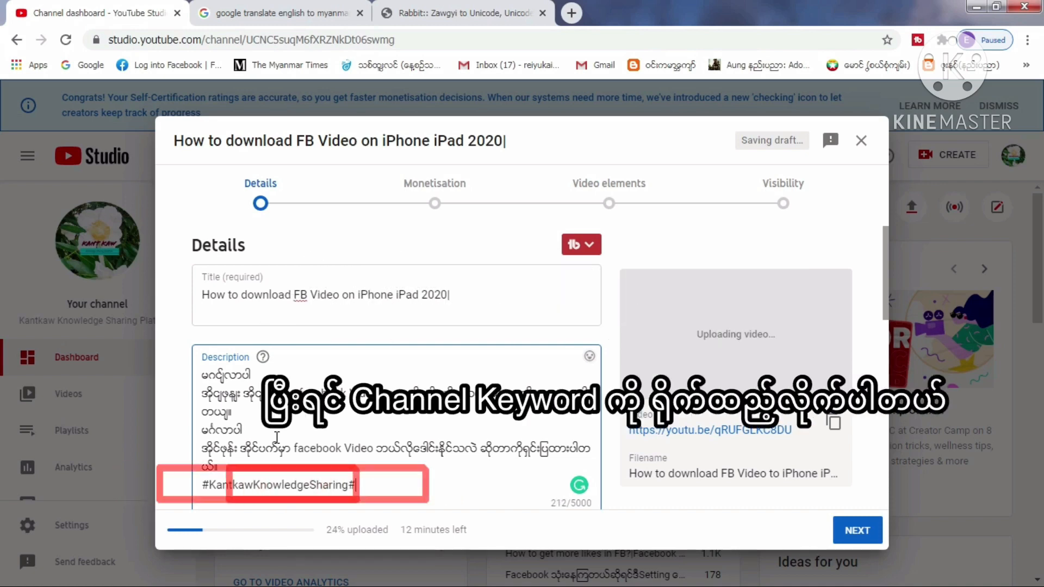
pyautogui.write('##')
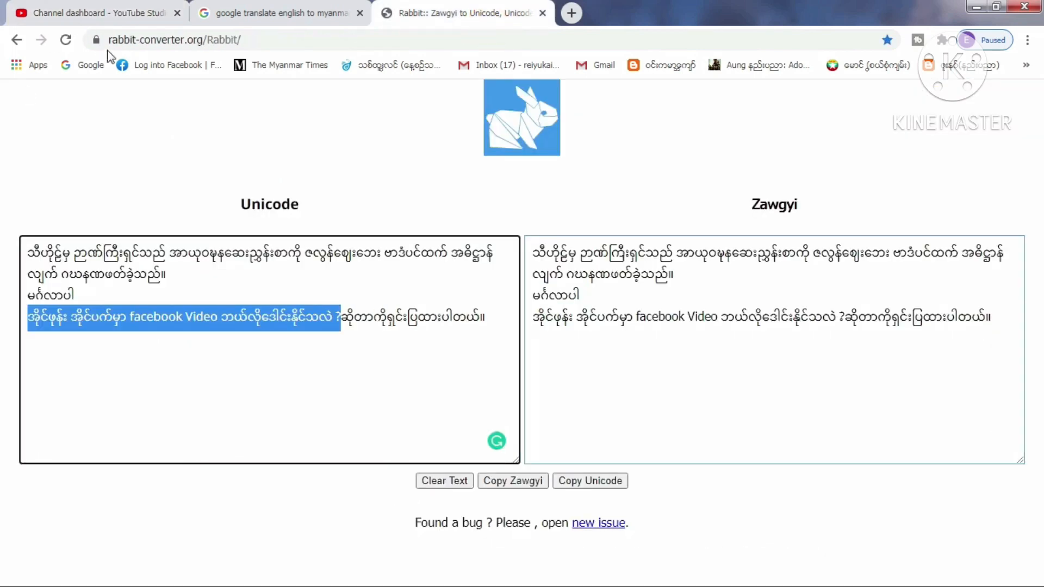
# Step: Append the Burmese text "အိုင်ဖုန်း အိုင်ပက်မှာ facebook Video ဘယ်လိုဒေါင်းနိုင်သလဲ ?" from the Rabbit converter after the "|" in the video title
pyautogui.click(141, 20)
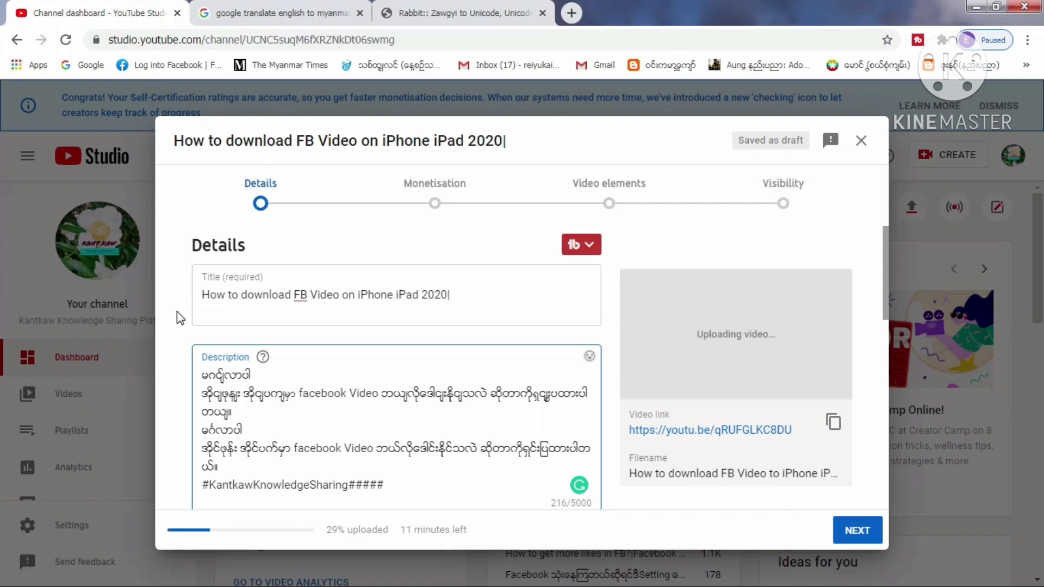
pyautogui.click(455, 297)
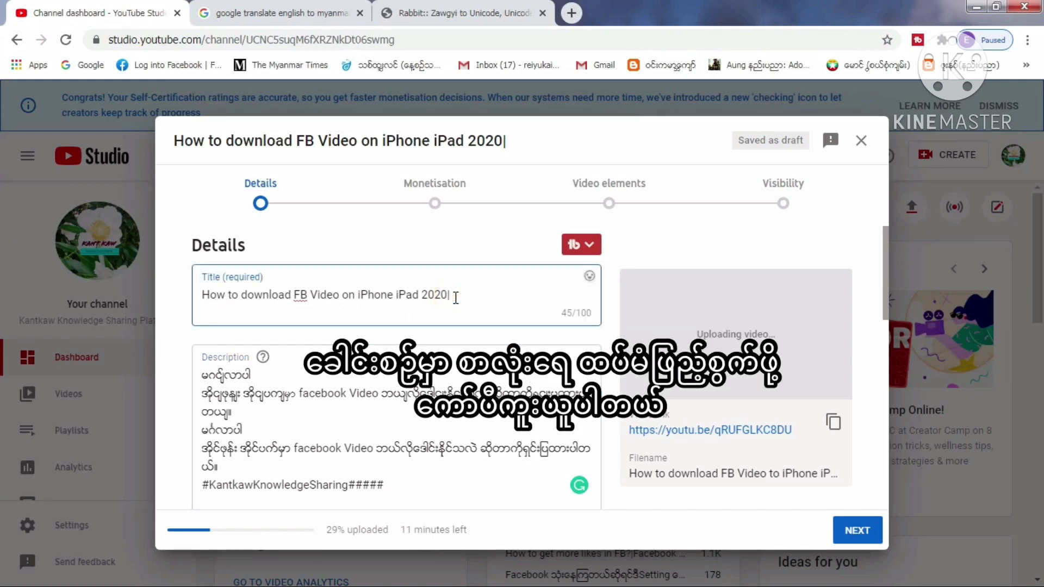
pyautogui.write('အိုင်ဖုန်း အိုင်ပက်မှာ facebook Video ဘယ်လိုဒေါင်းနိုင်သလဲ ?')
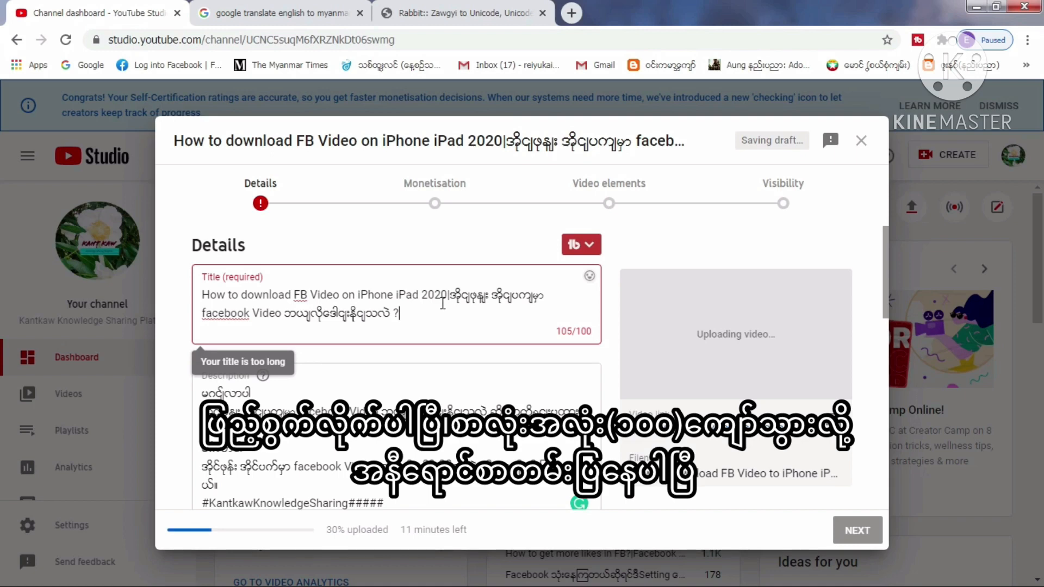
# Step: Shorten the video title by replacing "facebook" in its Burmese part with "FB"
pyautogui.click(251, 313)
pyautogui.press('BackSpace')
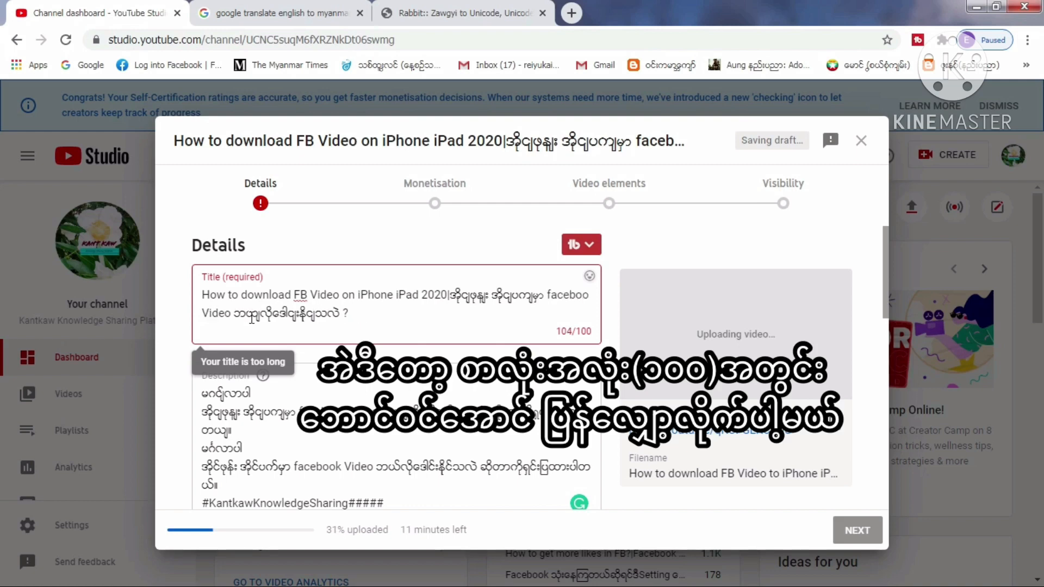
pyautogui.press('BackSpace')
pyautogui.press('BackSpace')
pyautogui.press('BackSpace')
pyautogui.press('BackSpace')
pyautogui.press('BackSpace')
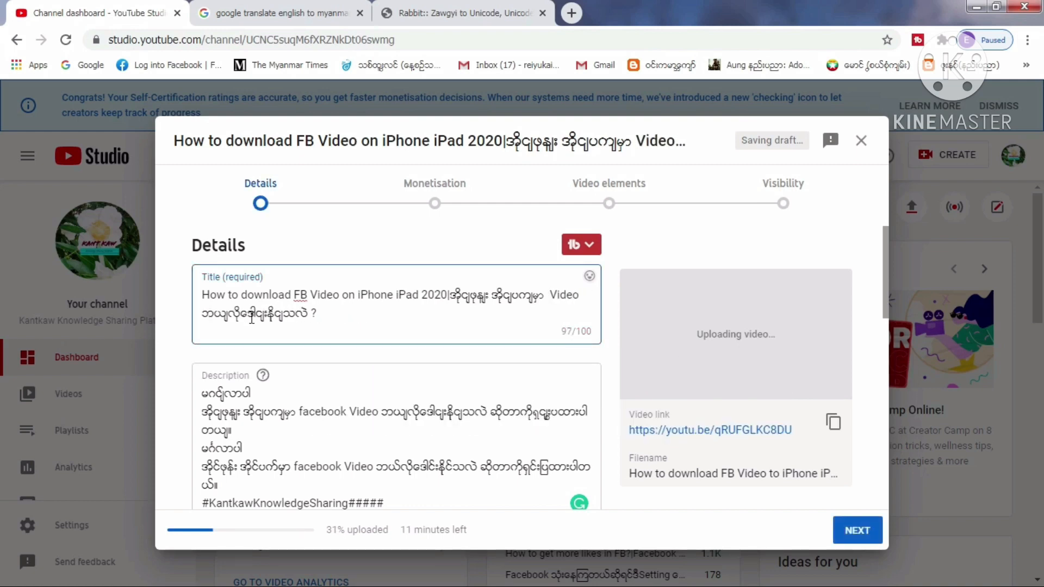
pyautogui.write('်')
pyautogui.press('BackSpace')
pyautogui.write('FB')
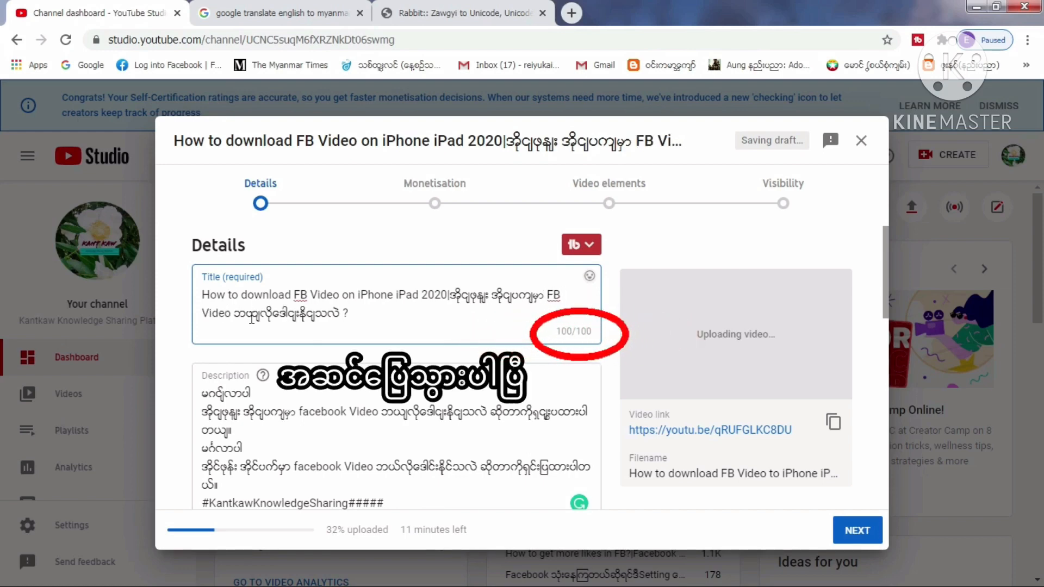
# Step: Expand the additional video options below the audience settings and go to the empty Tags field
pyautogui.moveTo(885, 265); pyautogui.dragTo(887, 410)
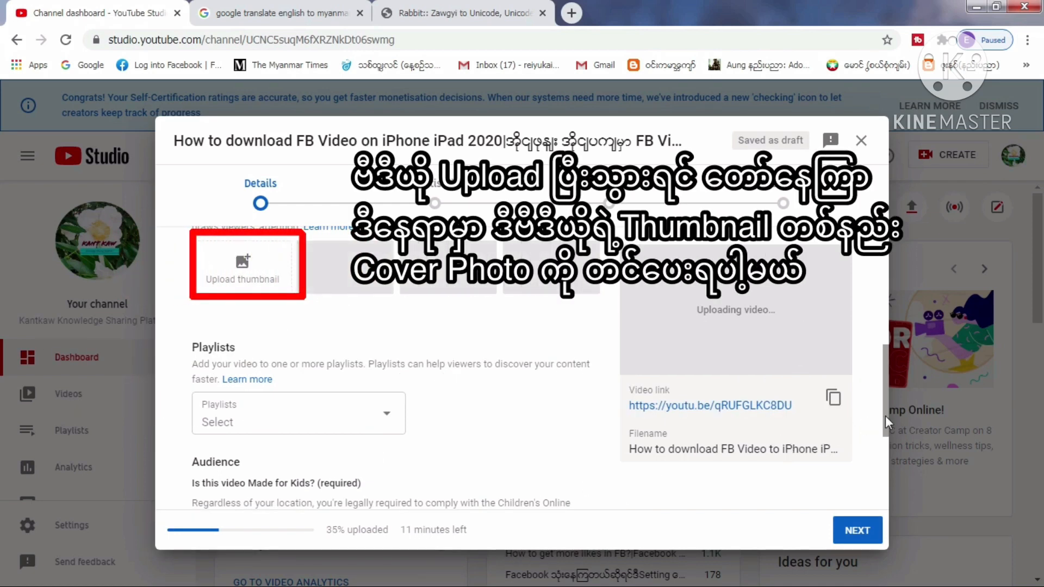
pyautogui.moveTo(889, 416); pyautogui.dragTo(885, 521)
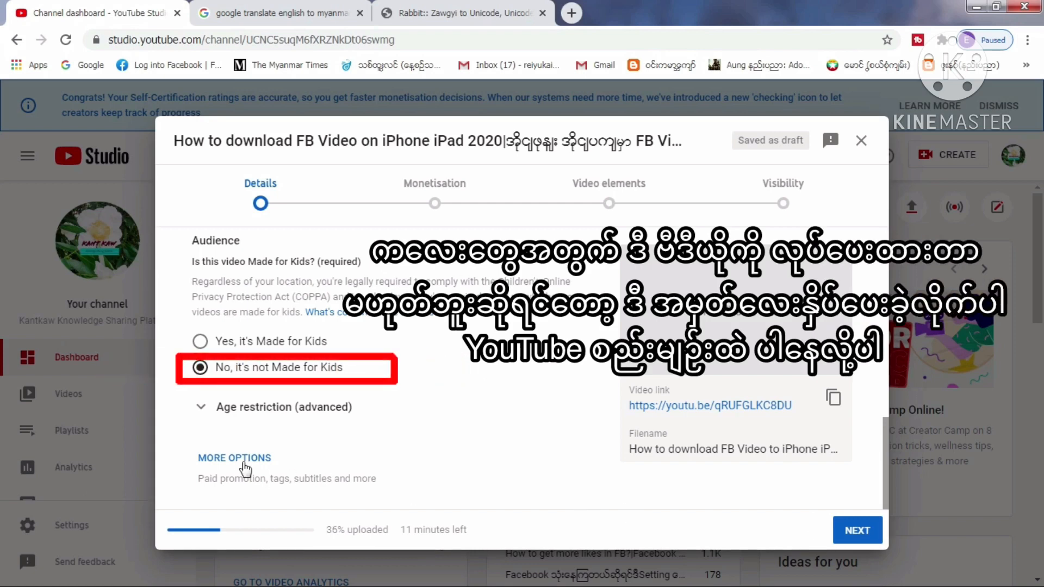
pyautogui.click(235, 458)
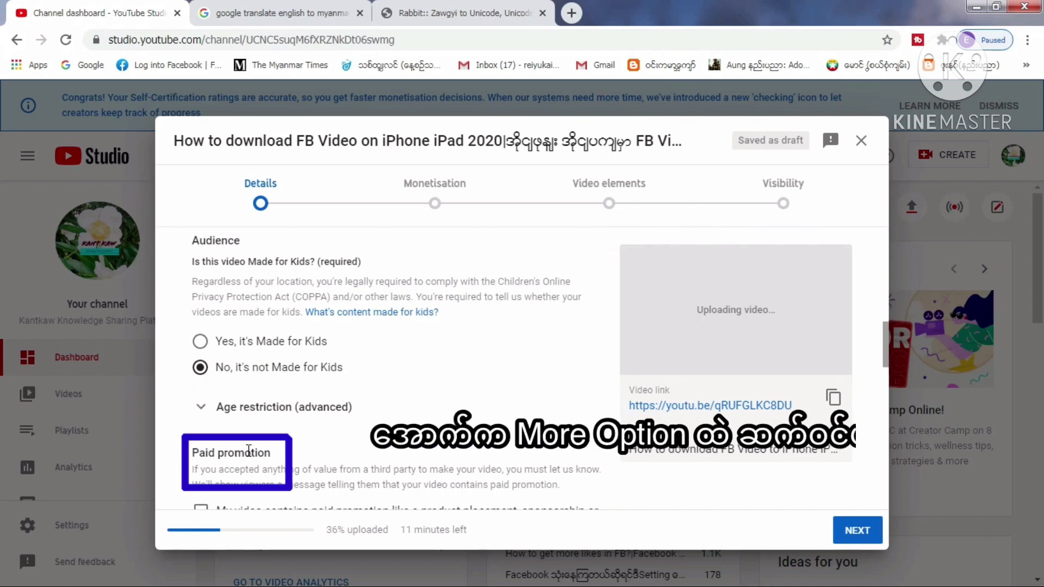
pyautogui.scroll(-3, 886, 345)
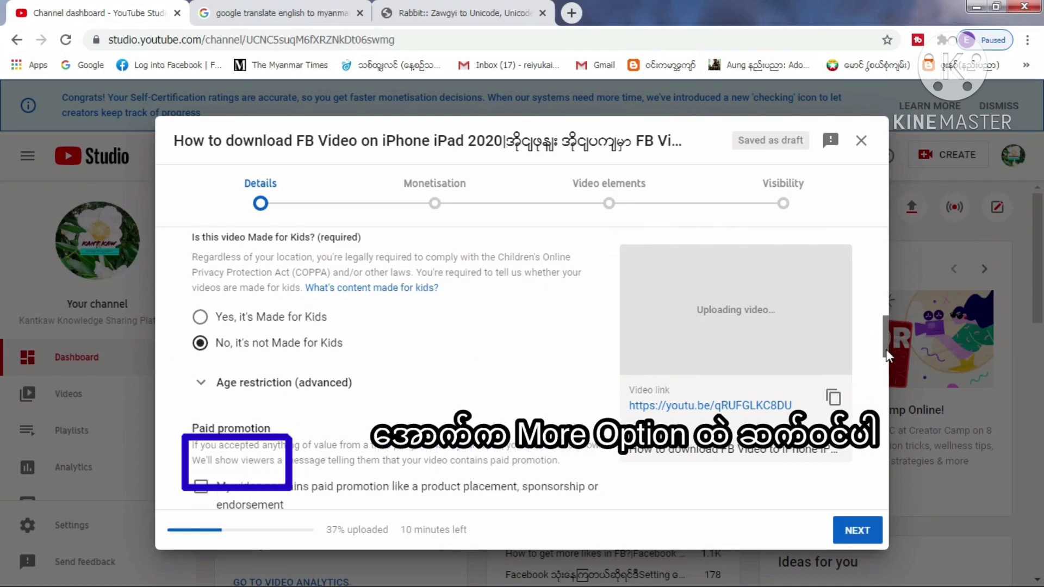
pyautogui.moveTo(886, 349); pyautogui.dragTo(885, 377)
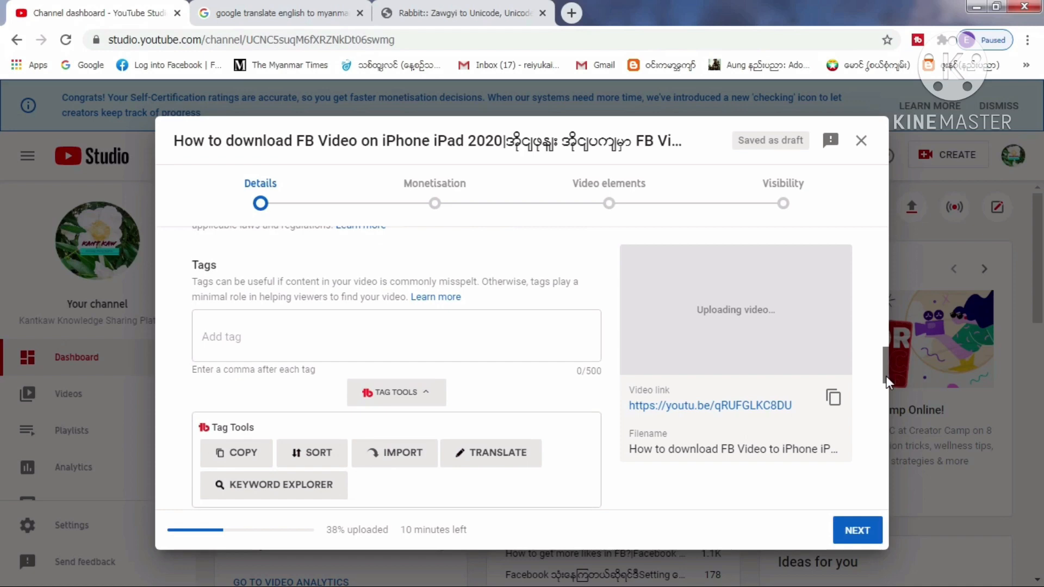
pyautogui.click(204, 331)
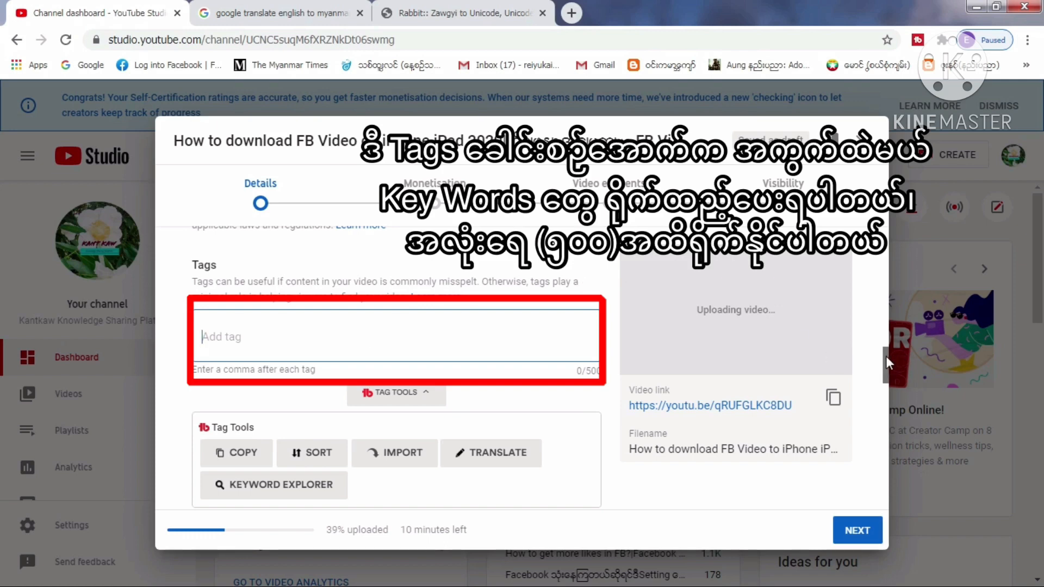
# Step: Copy the English part of the video title, "How to download FB Video on iPhone iPad 2020", and add it as the first tag
pyautogui.moveTo(886, 357); pyautogui.dragTo(887, 235)
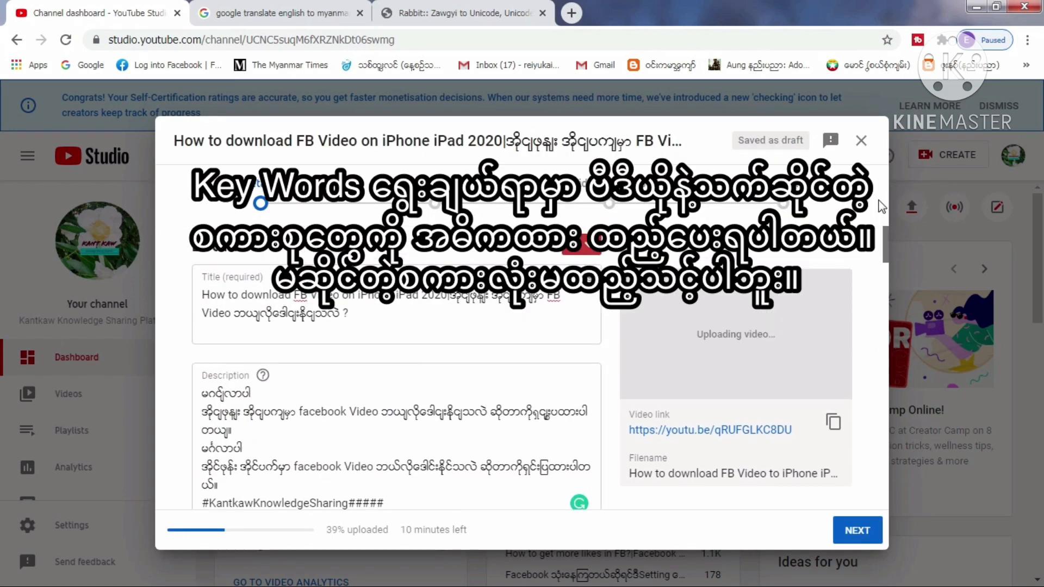
pyautogui.click(205, 293)
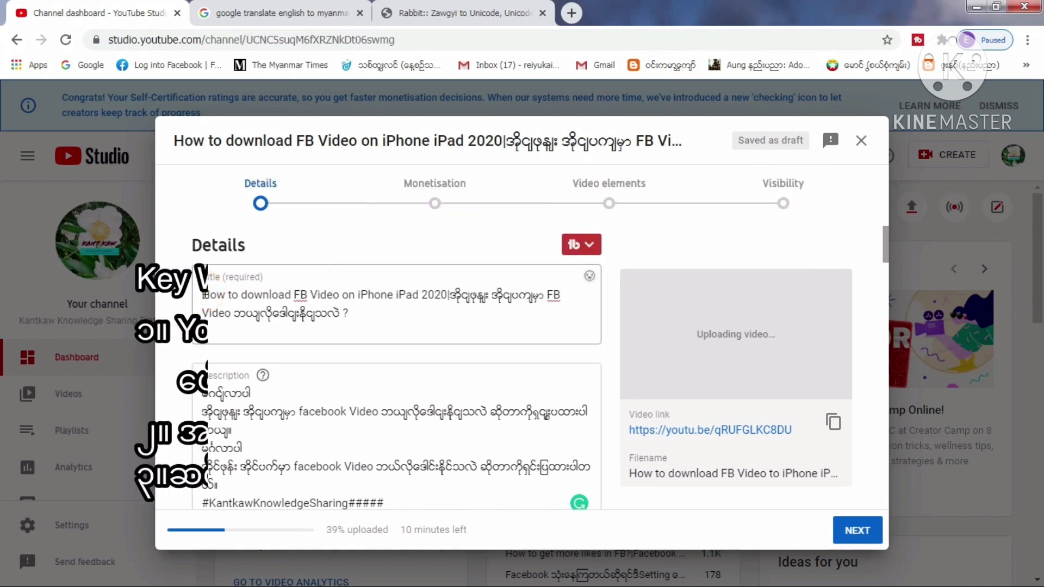
pyautogui.moveTo(204, 295); pyautogui.dragTo(394, 296)
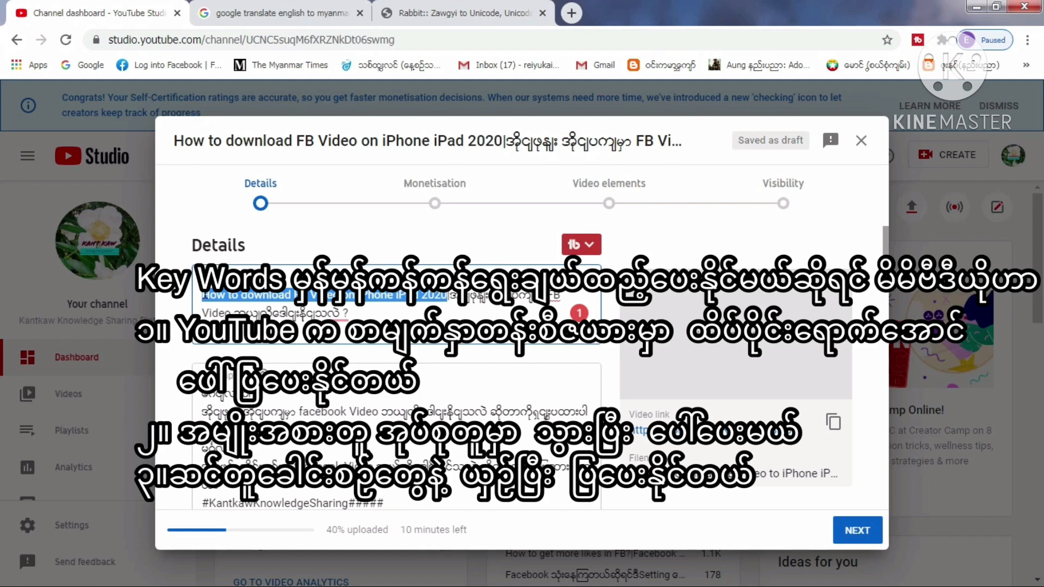
pyautogui.click(204, 296)
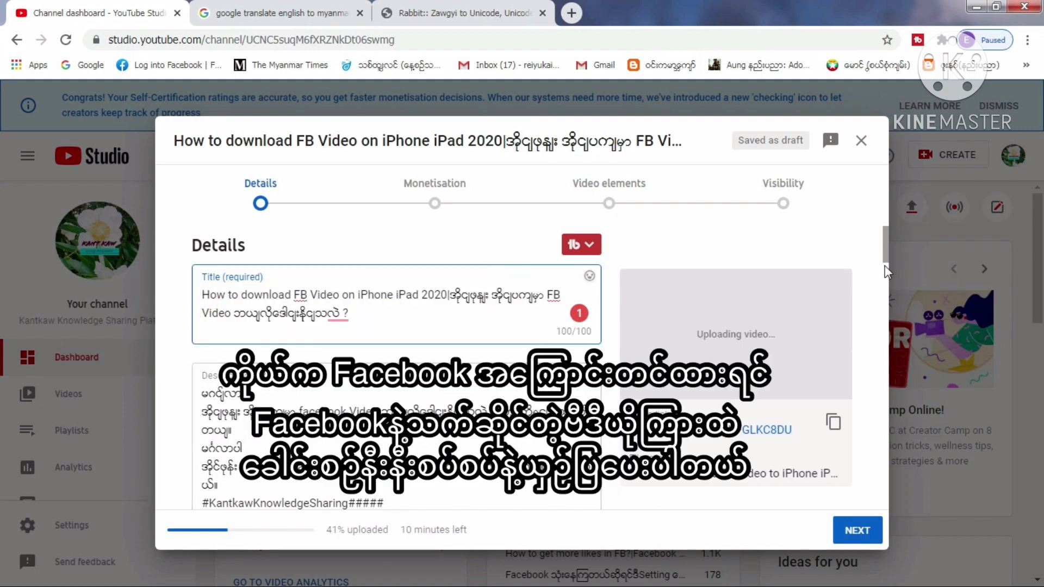
pyautogui.moveTo(885, 253); pyautogui.dragTo(883, 375)
pyautogui.click(217, 435)
pyautogui.click(212, 431)
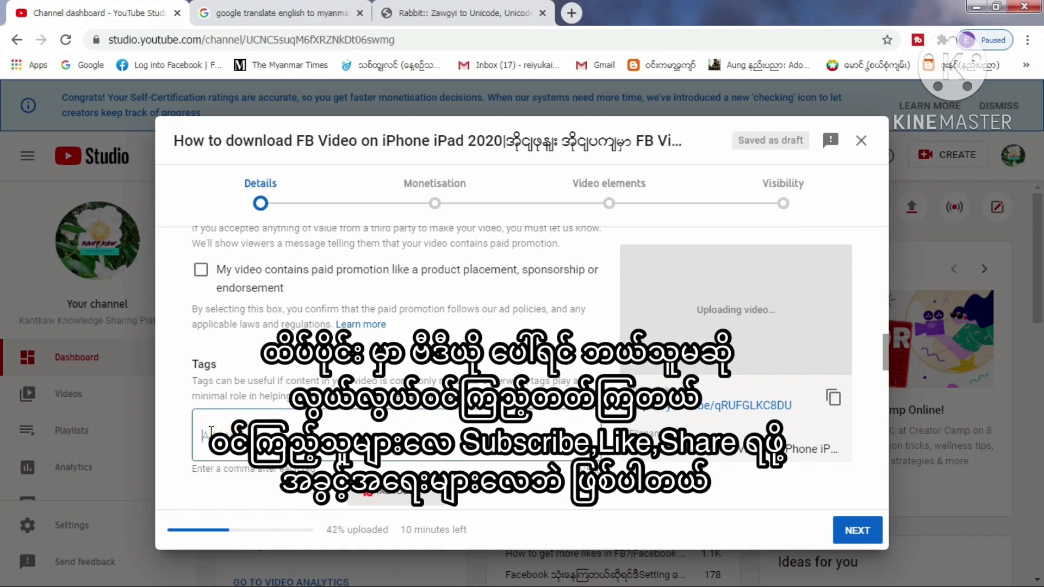
pyautogui.write('How to download FB Video on iPhone iPad 2020')
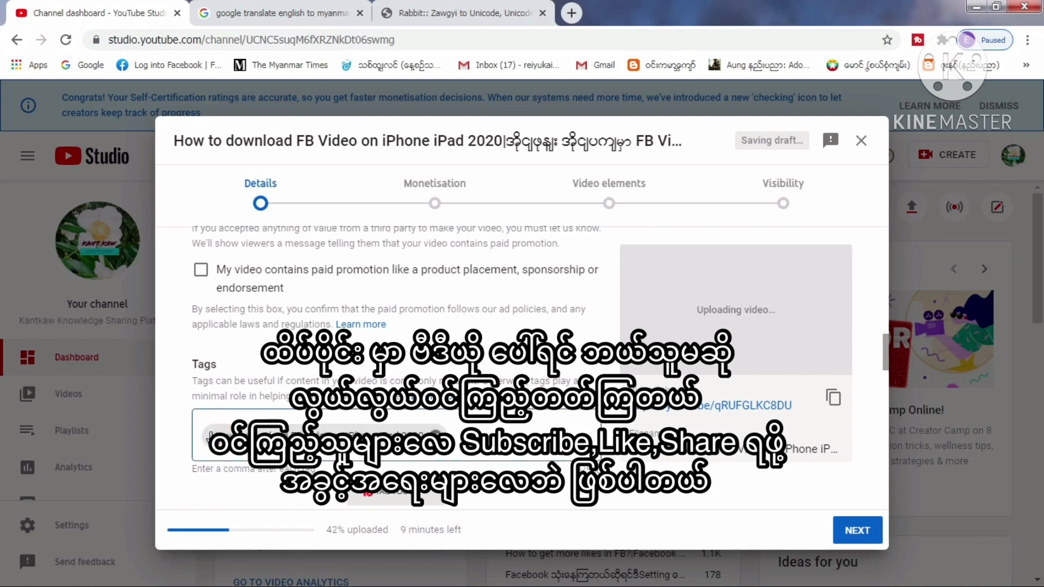
# Step: Add the tags "FB Video Download", "FB Video download on iOS", "How to save FB Video on iOS", channel-name variants and the Burmese video title
pyautogui.write('FB Video do')
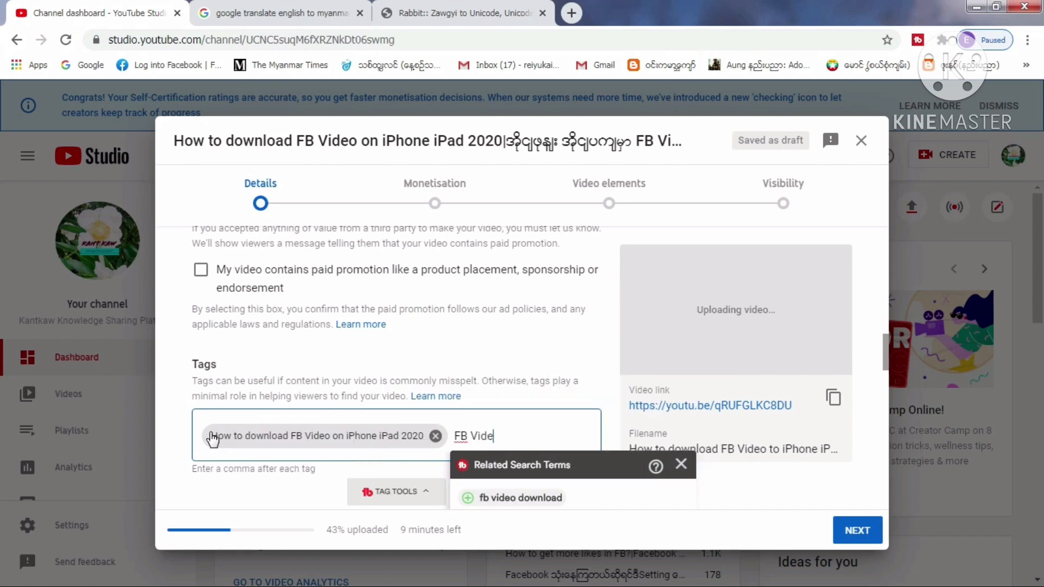
pyautogui.write('wnload')
pyautogui.press('Return')
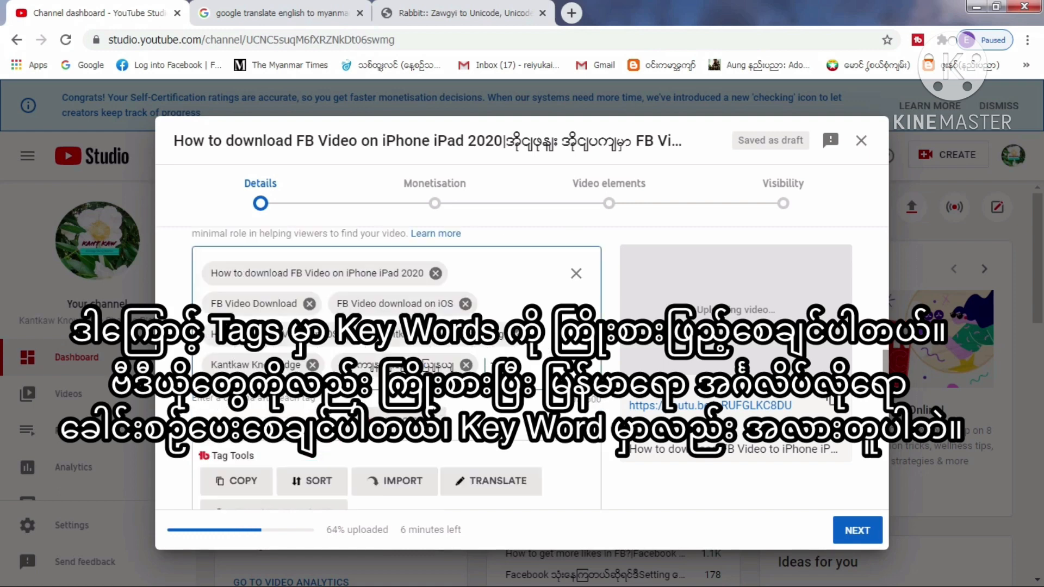
pyautogui.hotkey('ctrl', 'v')
pyautogui.press('Return')
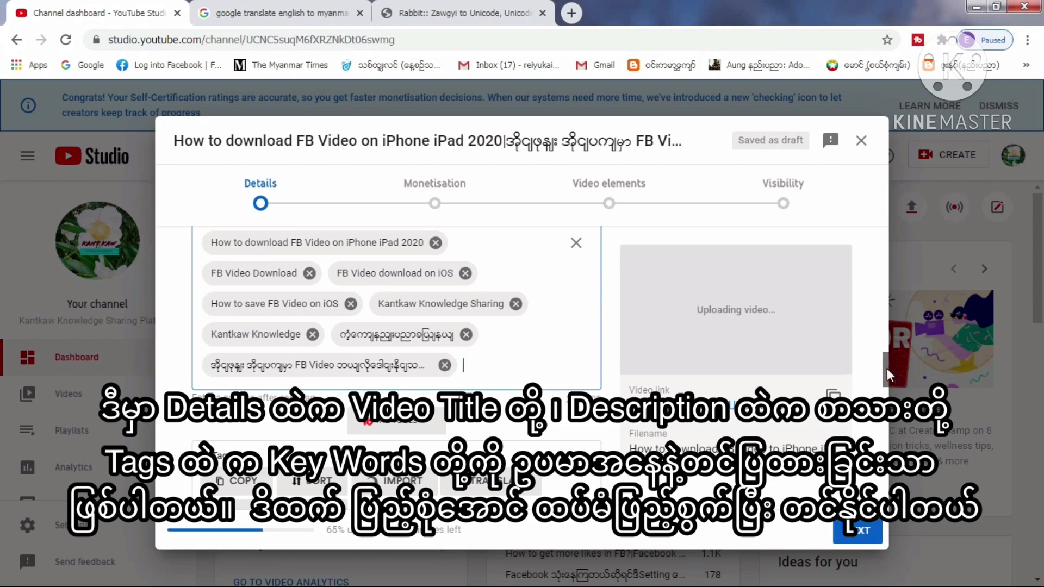
# Step: Continue from the video details to Monetisation and set the video's monetisation to On
pyautogui.moveTo(887, 368); pyautogui.dragTo(882, 235)
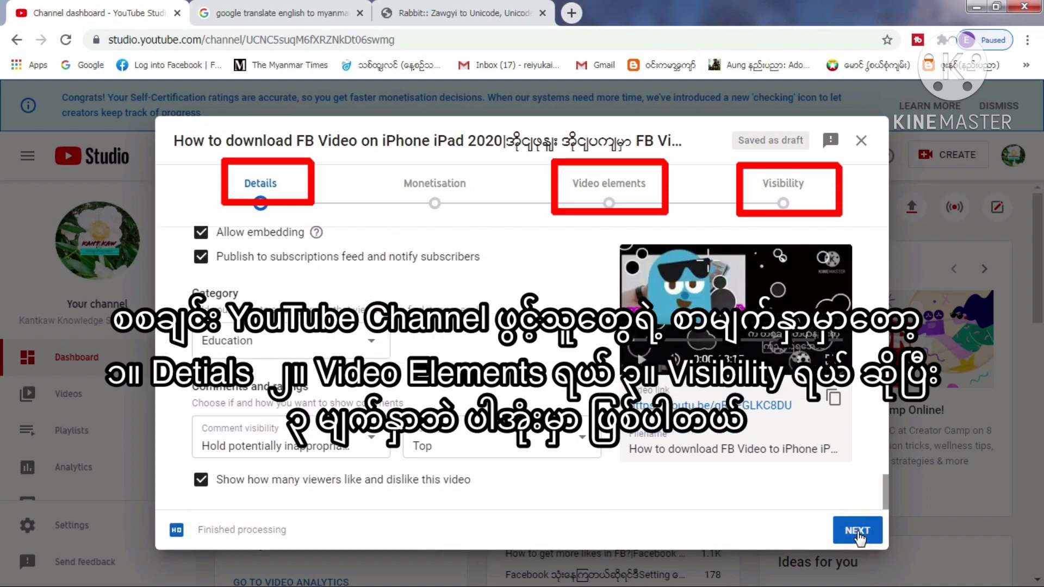
pyautogui.click(858, 531)
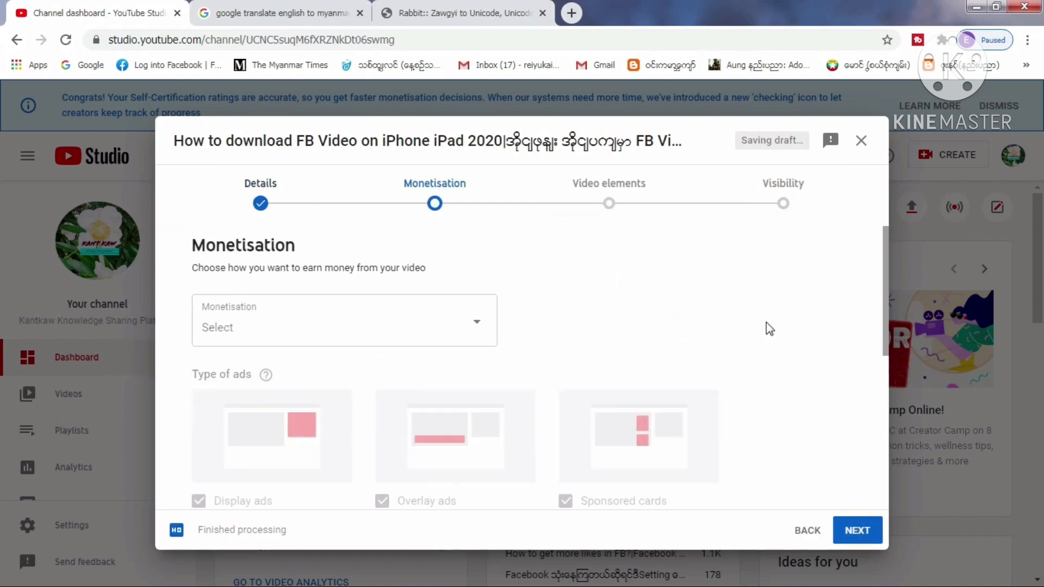
pyautogui.click(477, 326)
pyautogui.click(219, 321)
pyautogui.click(408, 394)
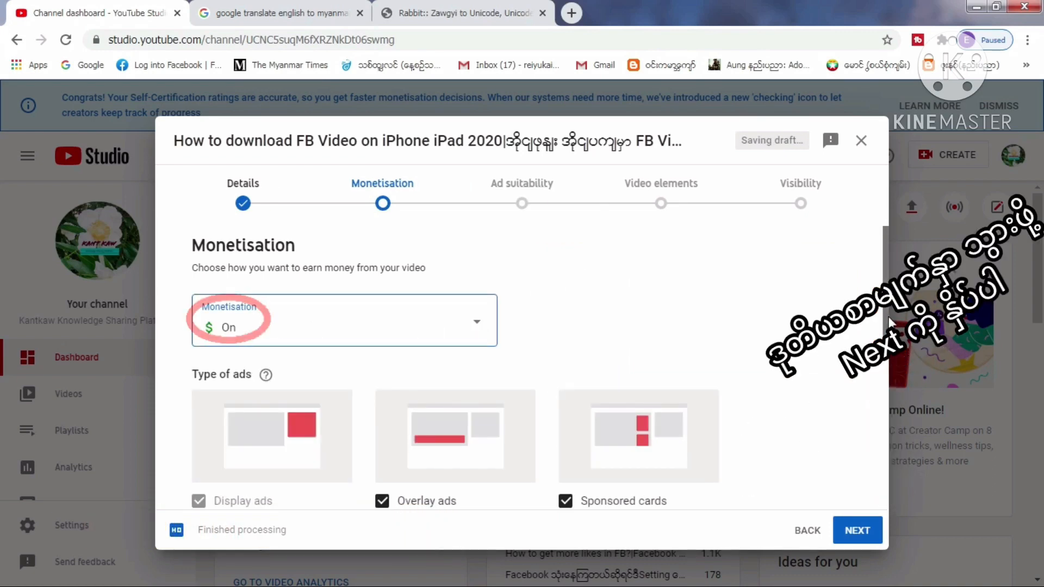
pyautogui.scroll(-2, 887, 317)
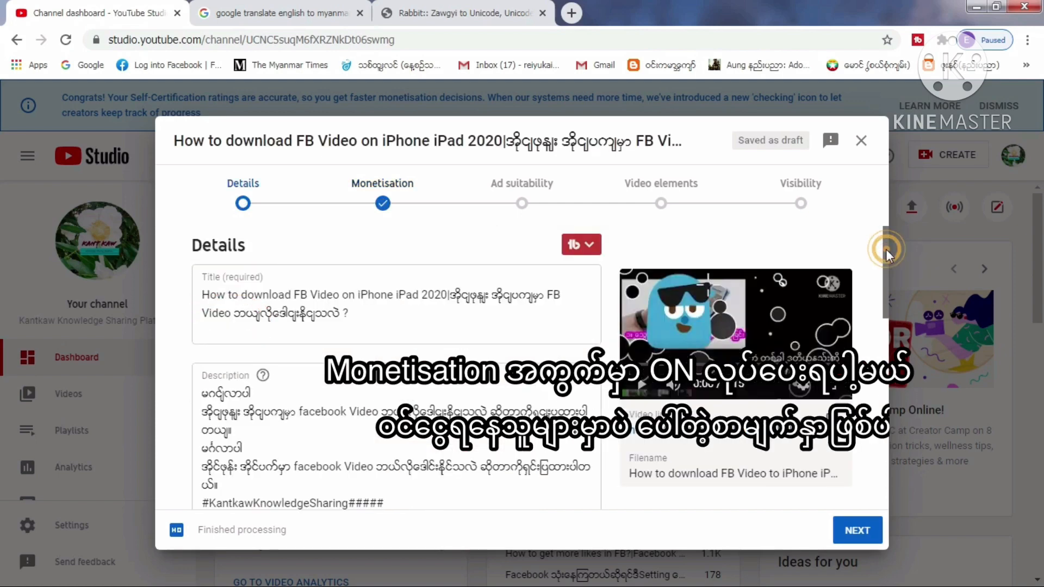
# Step: Upload the custom thumbnail "(77) How to download FB Video to iPh iPad Camera Roll" from the Thumbnails folder for the video
pyautogui.moveTo(885, 249); pyautogui.dragTo(886, 343)
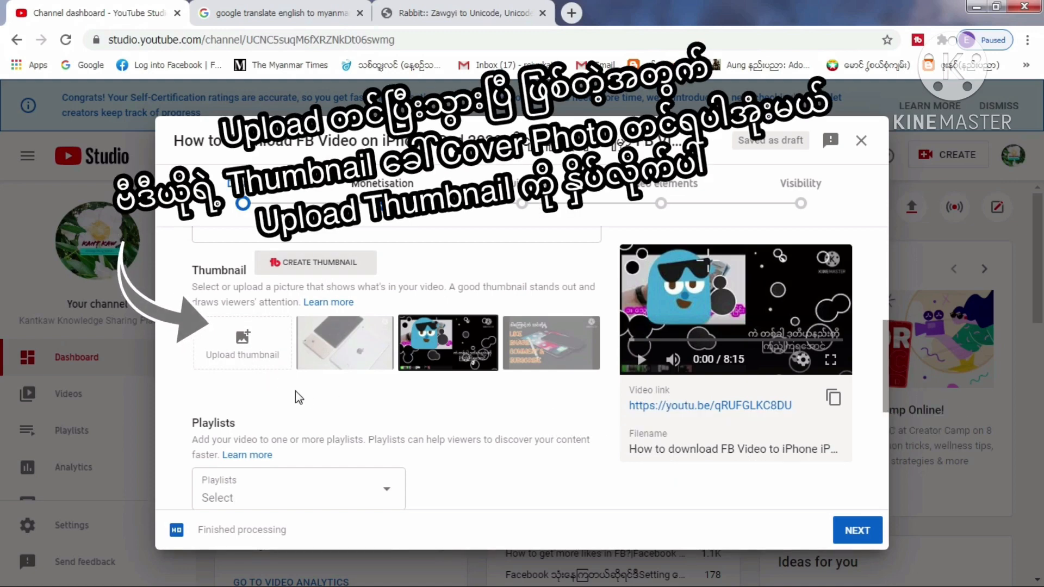
pyautogui.click(250, 343)
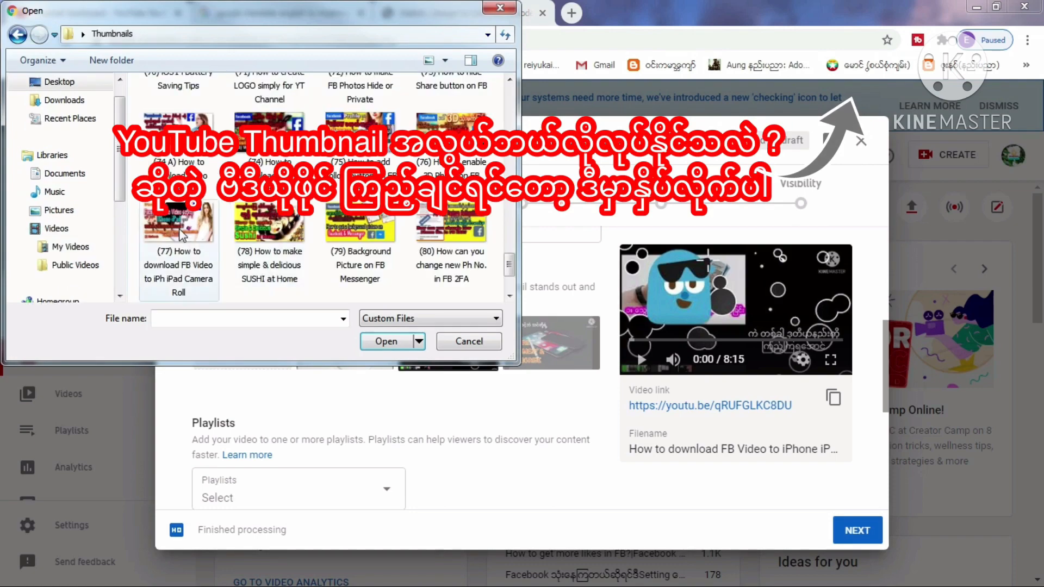
pyautogui.click(179, 229)
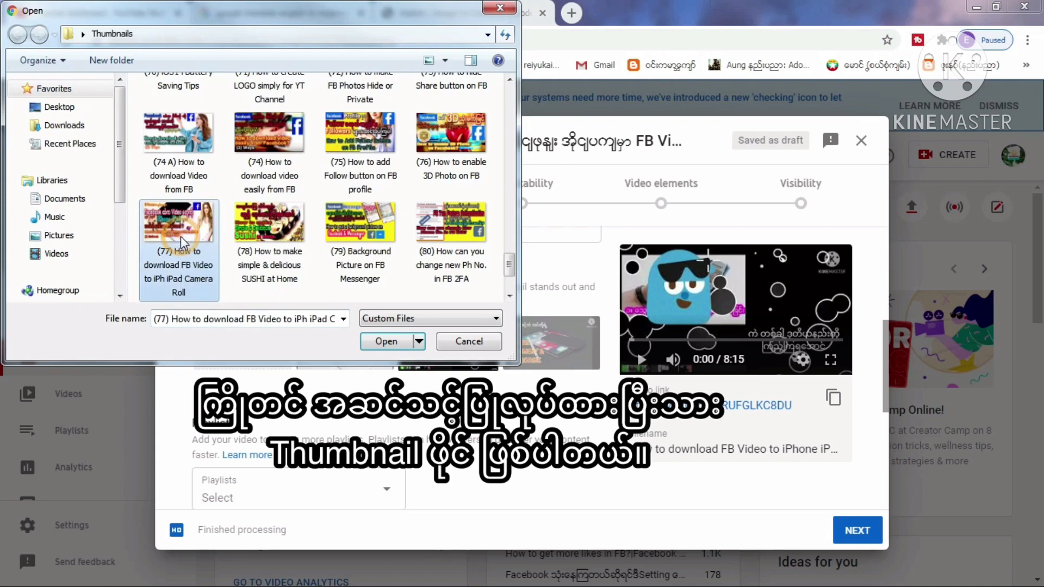
pyautogui.click(391, 344)
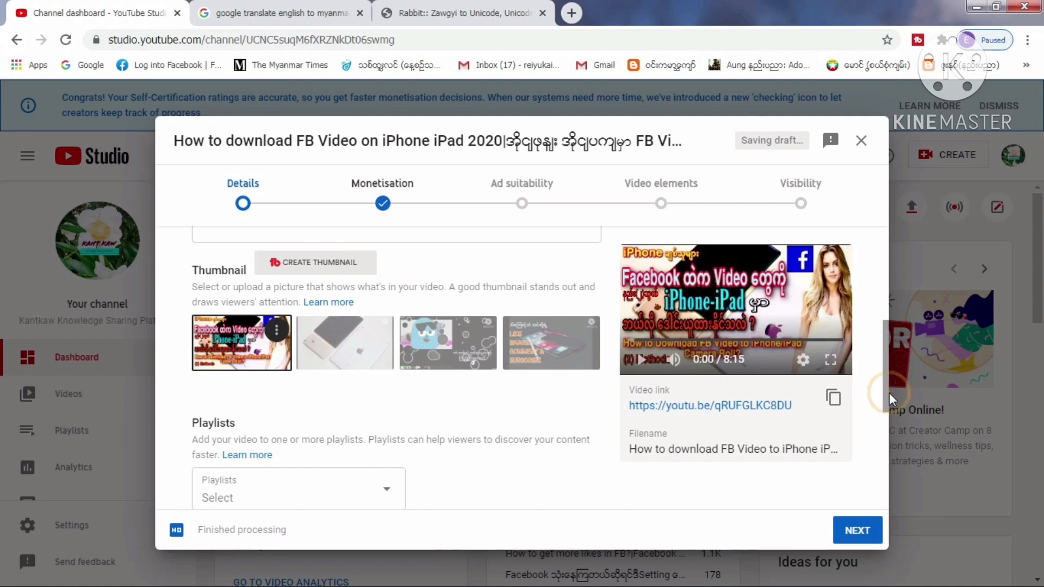
# Step: Proceed from the details through the Monetisation stage to the Ad suitability questionnaire
pyautogui.moveTo(889, 393); pyautogui.dragTo(847, 529)
pyautogui.click(858, 531)
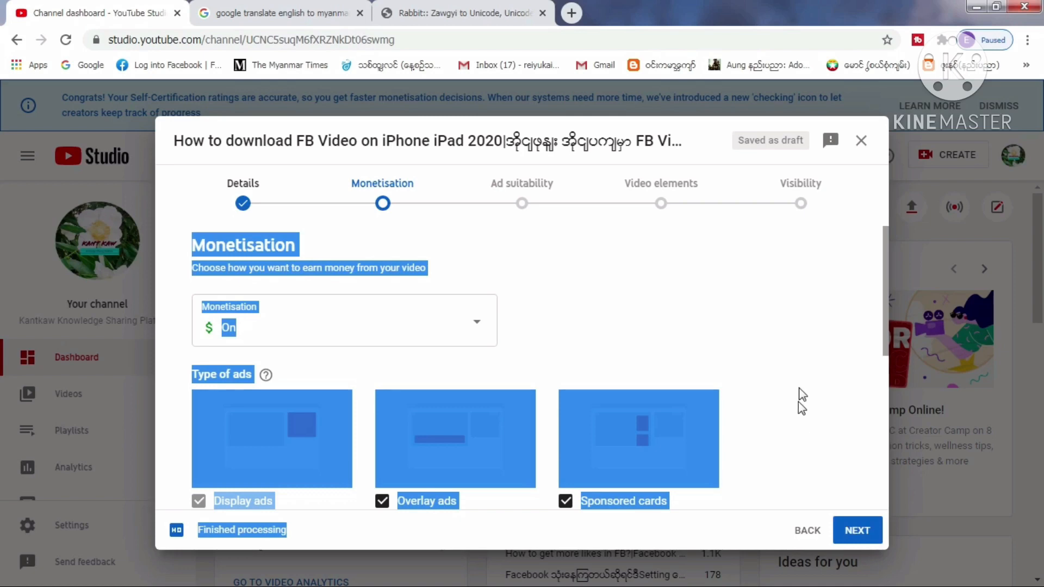
pyautogui.click(714, 299)
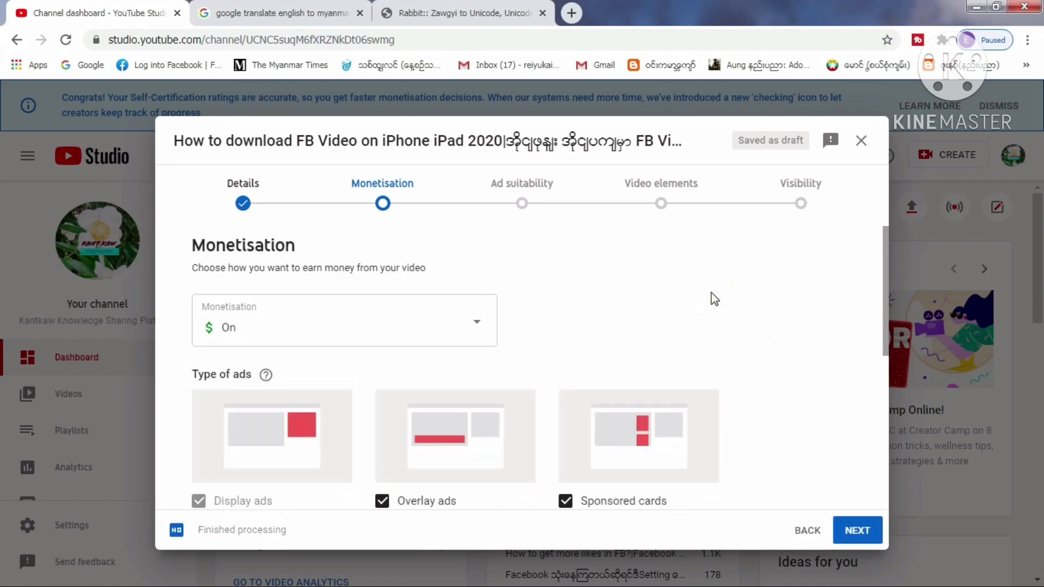
pyautogui.click(858, 531)
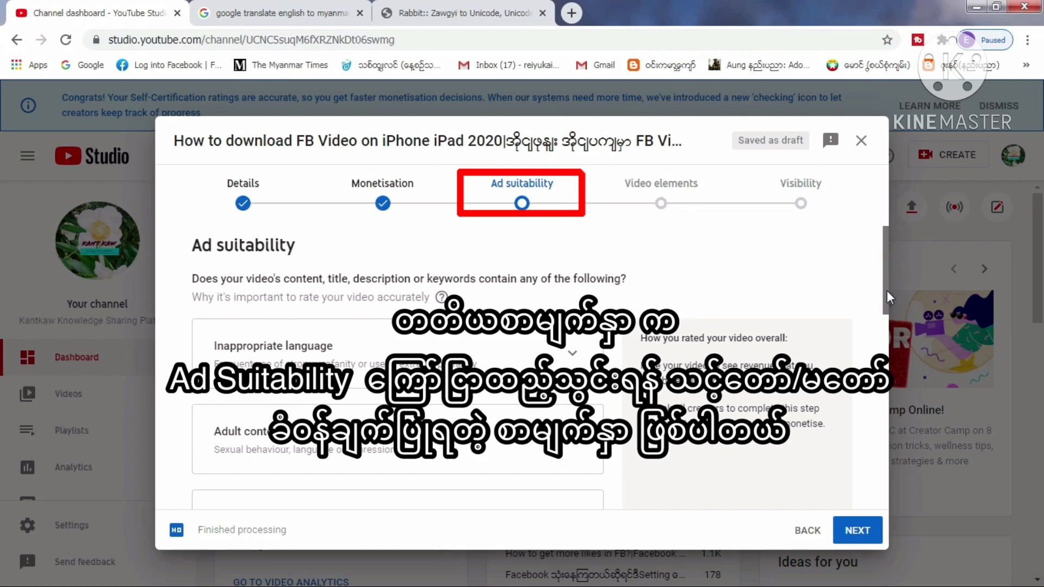
# Step: Expand the Ad suitability categories from Inappropriate language through Sensitive issues and examine their rating options
pyautogui.click(572, 359)
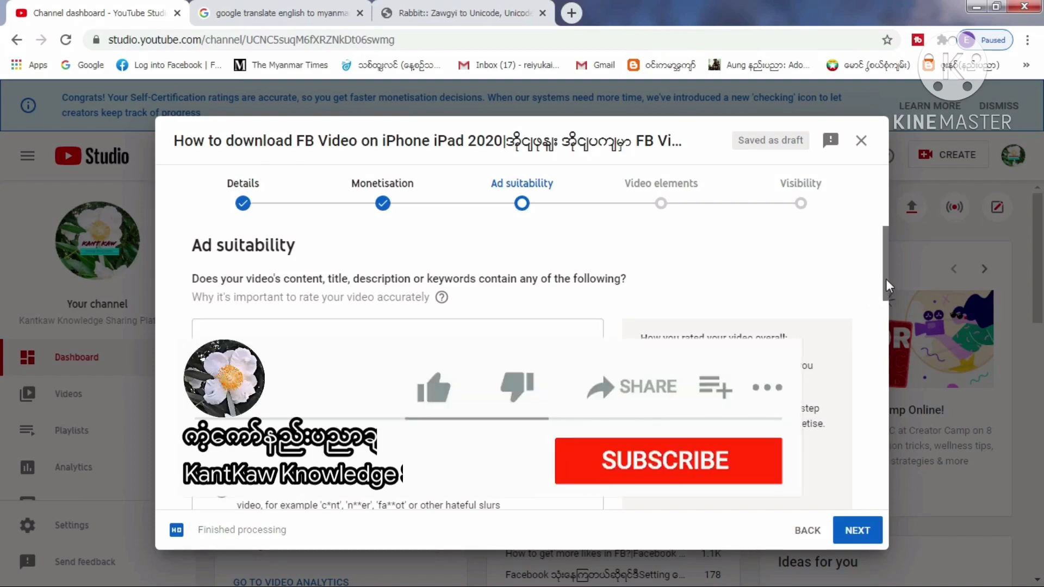
pyautogui.moveTo(887, 277); pyautogui.dragTo(892, 295)
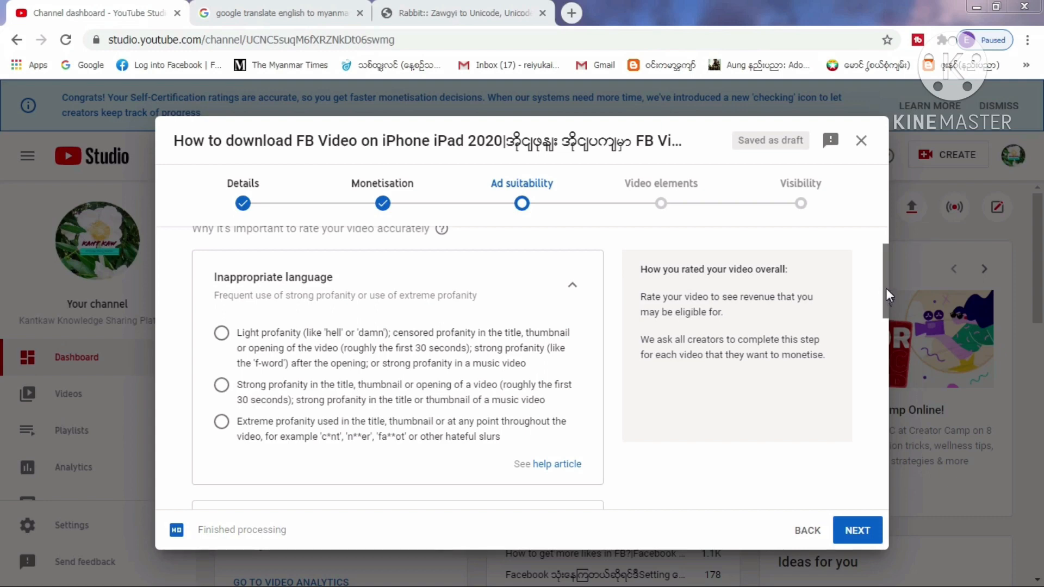
pyautogui.moveTo(885, 289); pyautogui.dragTo(886, 485)
pyautogui.click(573, 324)
pyautogui.click(574, 329)
pyautogui.click(572, 301)
pyautogui.click(574, 294)
pyautogui.click(572, 319)
pyautogui.click(571, 366)
pyautogui.click(572, 416)
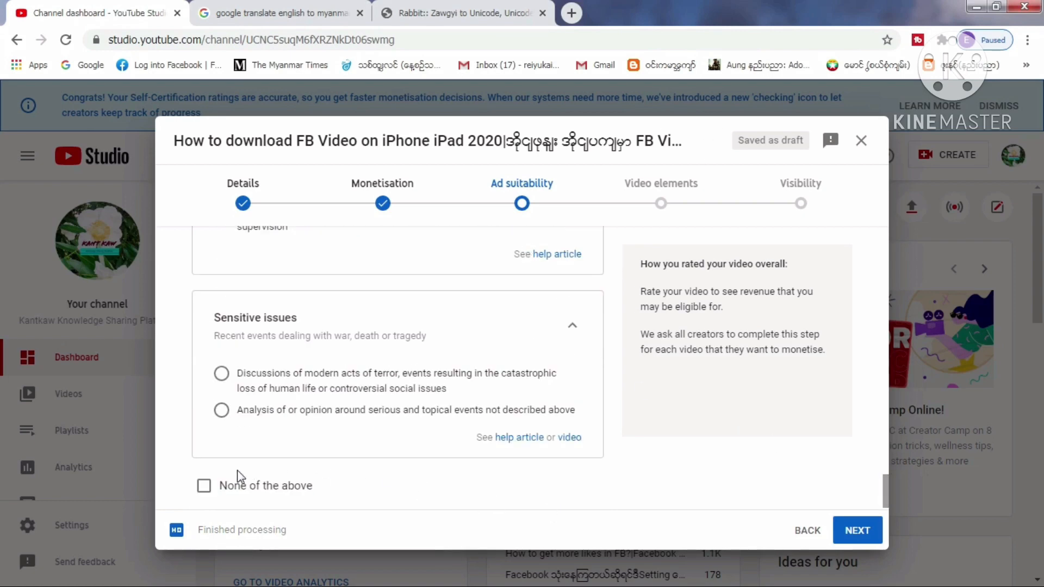
# Step: Rate the video's ad suitability as "None of the above" and continue to the Video elements stage
pyautogui.click(204, 487)
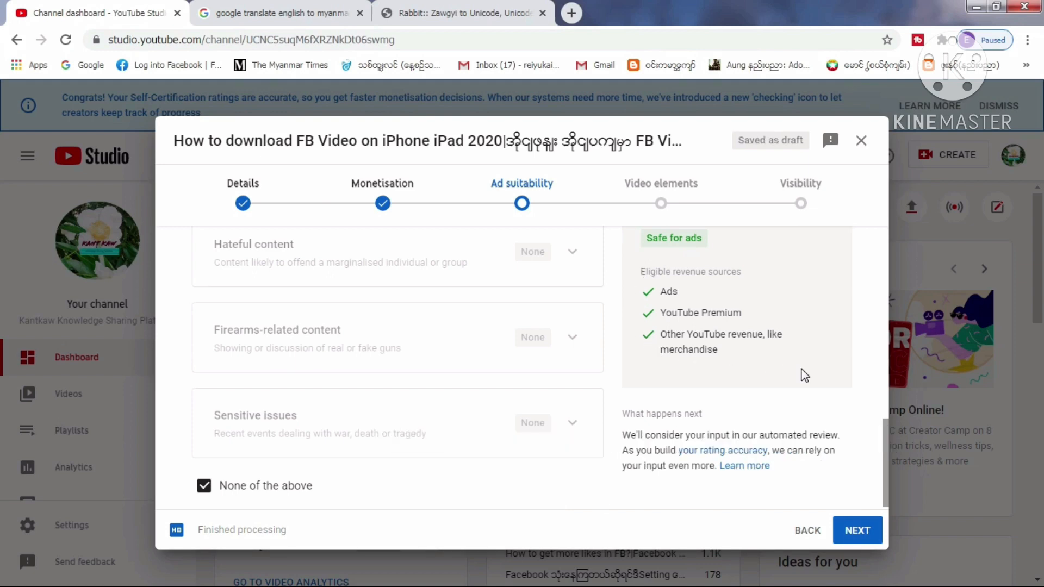
pyautogui.click(857, 536)
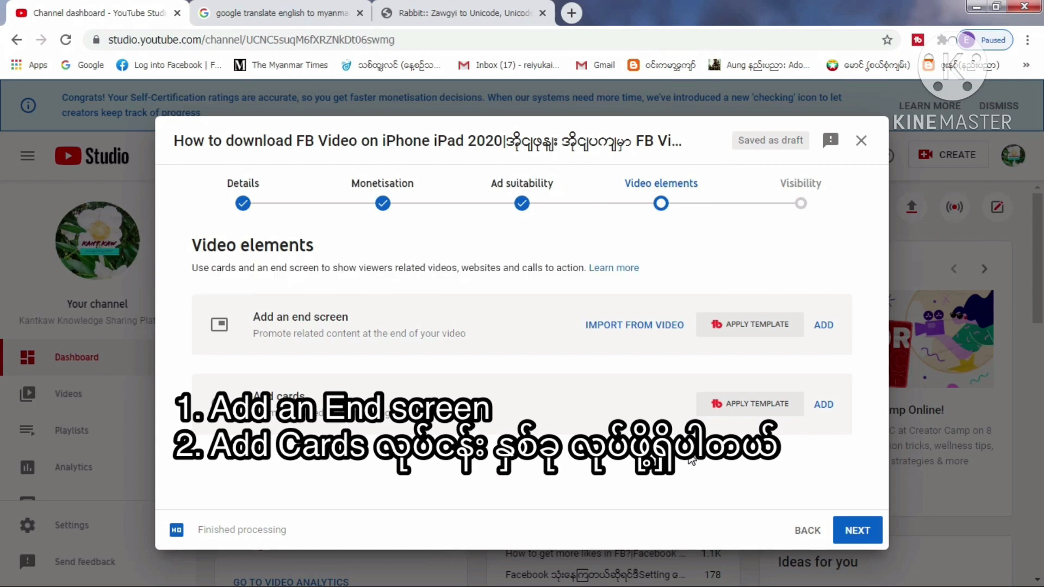
# Step: Add an end screen using the template with one video, one playlist and one subscribe element
pyautogui.click(824, 324)
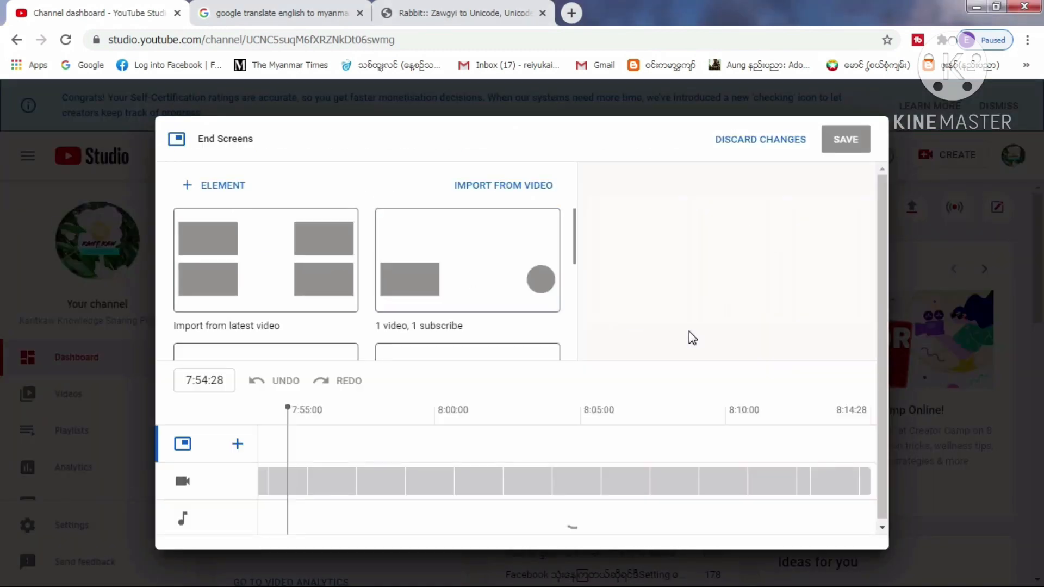
pyautogui.moveTo(575, 252); pyautogui.dragTo(576, 346)
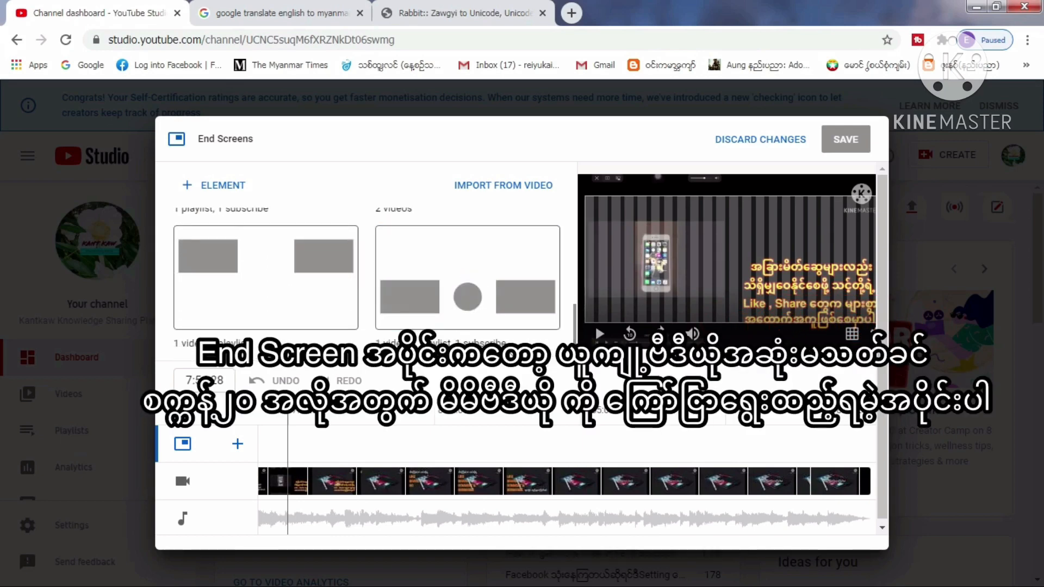
pyautogui.click(467, 291)
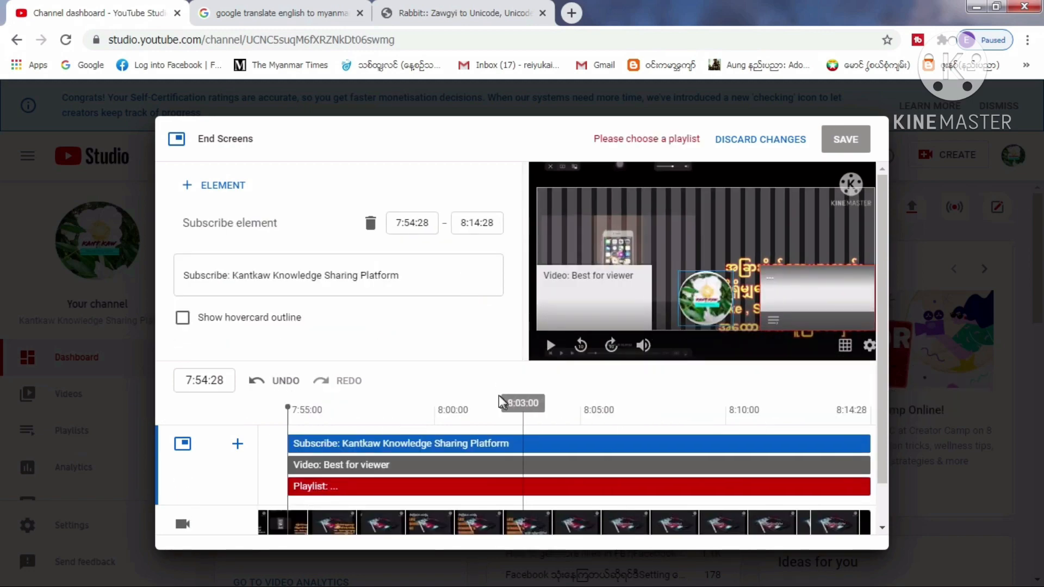
# Step: Set the end screen's video element to the specific video "How to create LOGO simply for YouTube Channel"
pyautogui.click(599, 294)
pyautogui.click(521, 282)
pyautogui.scroll(-2, 521, 282)
pyautogui.click(190, 338)
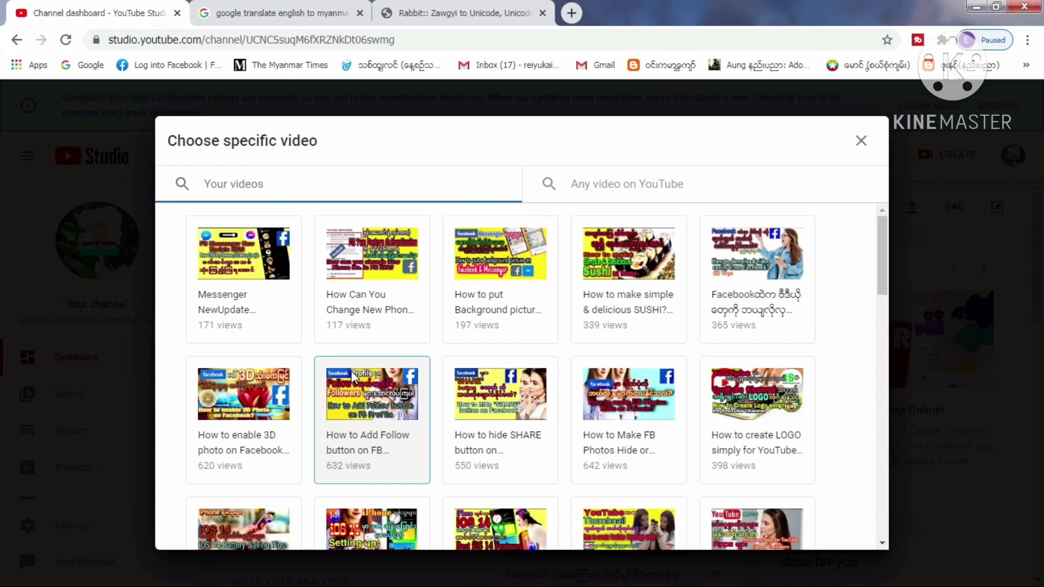
pyautogui.click(755, 419)
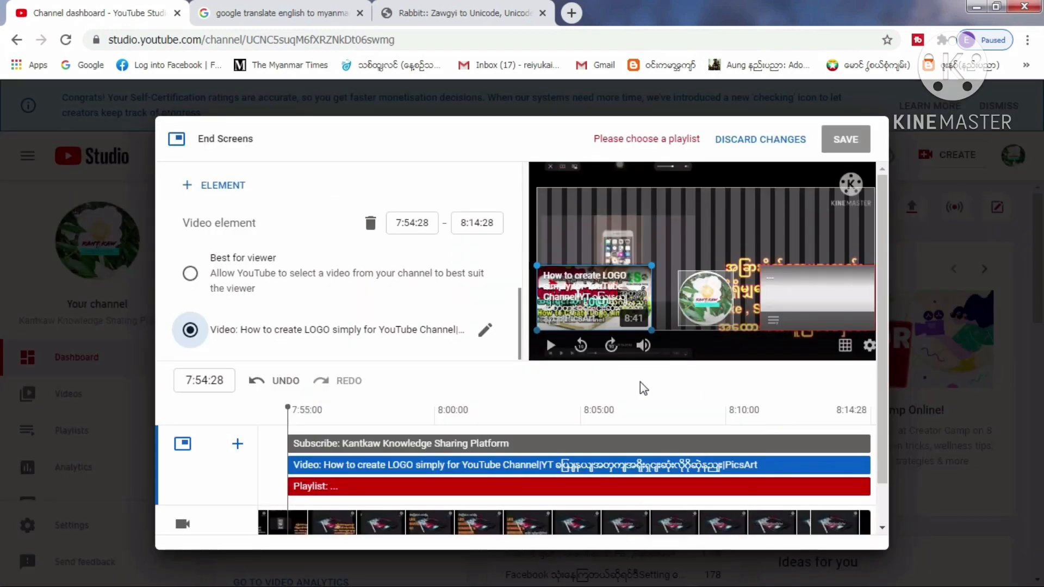
# Step: Set the end screen's playlist element to "Facebook Tips & Tricks" and save the end screen
pyautogui.click(808, 298)
pyautogui.click(484, 276)
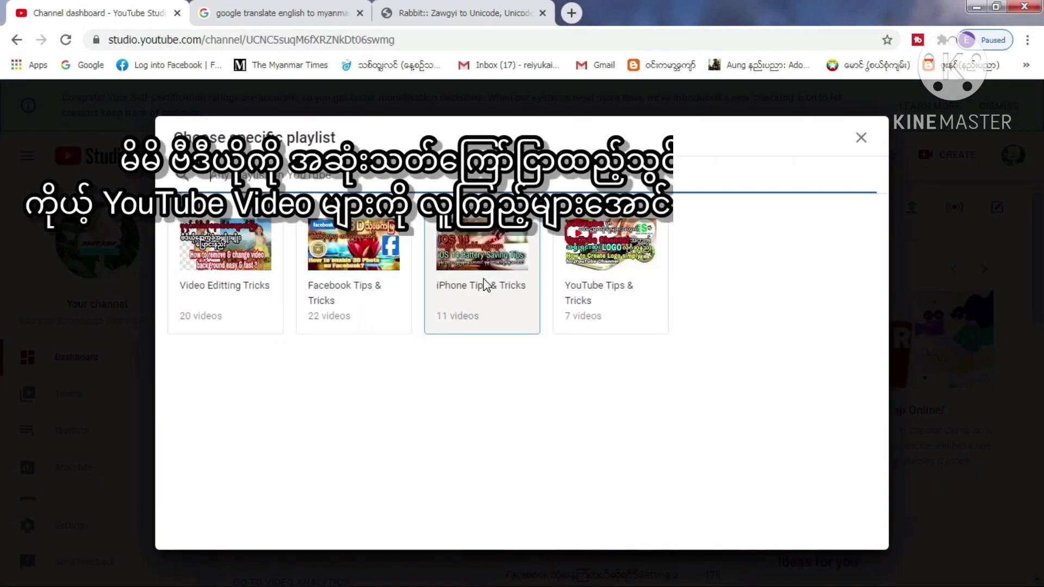
pyautogui.click(356, 279)
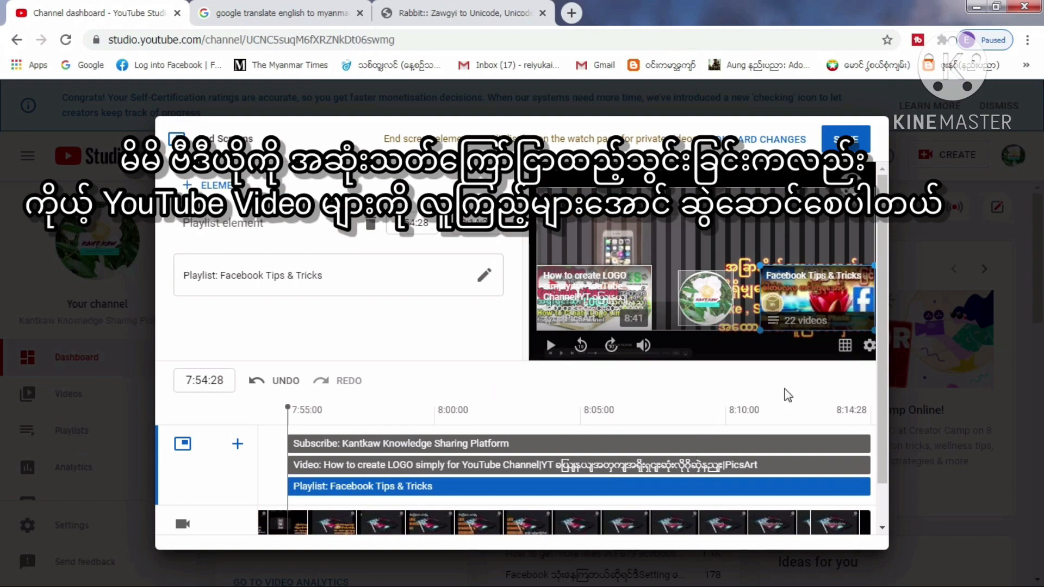
pyautogui.click(853, 142)
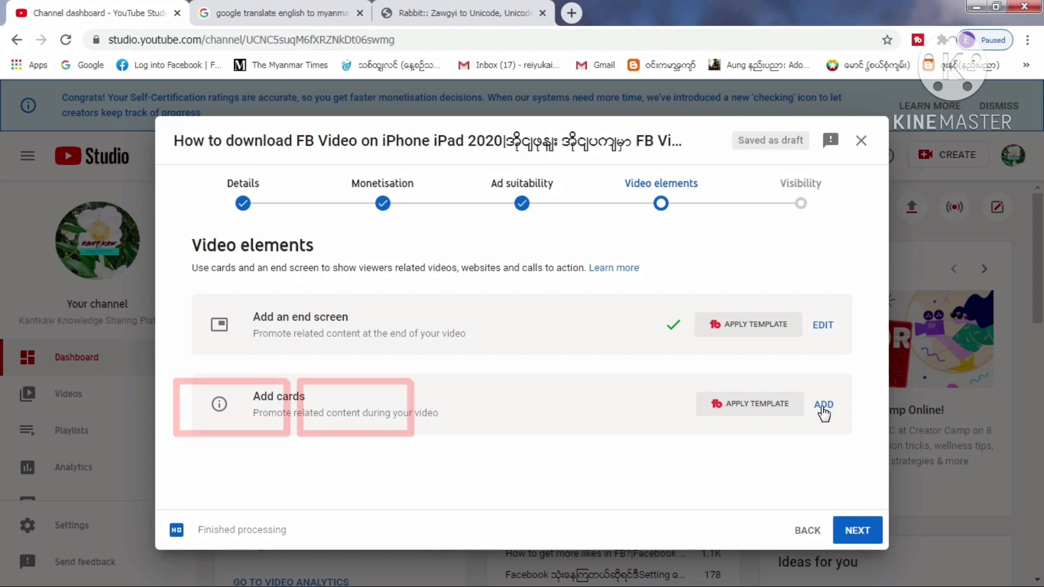
# Step: Add a video card at 2:02:18 promoting the channel's video "Other ways to say I Love you"
pyautogui.click(822, 407)
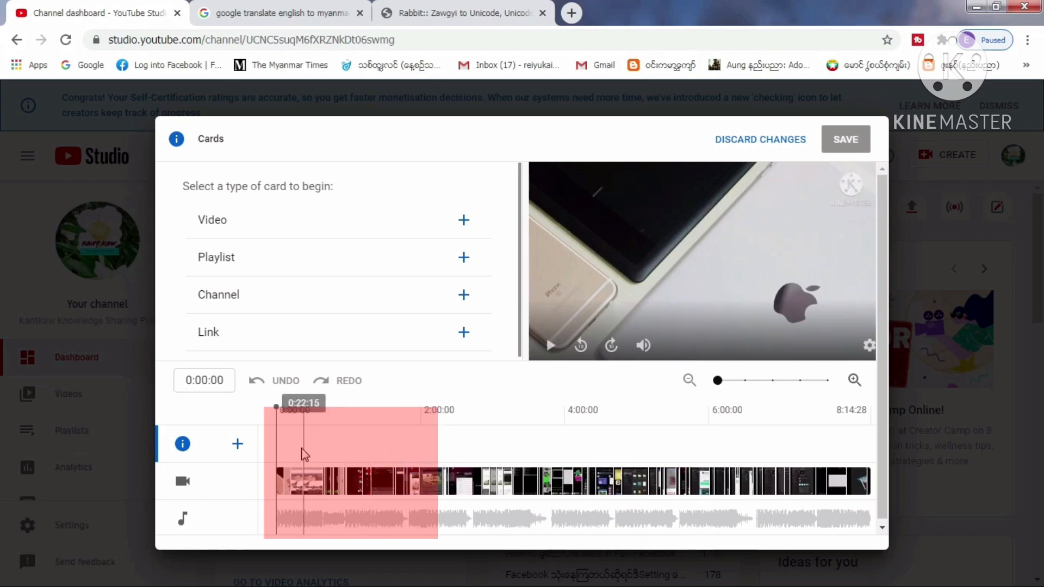
pyautogui.moveTo(277, 409); pyautogui.dragTo(292, 409)
pyautogui.moveTo(358, 413); pyautogui.dragTo(565, 415)
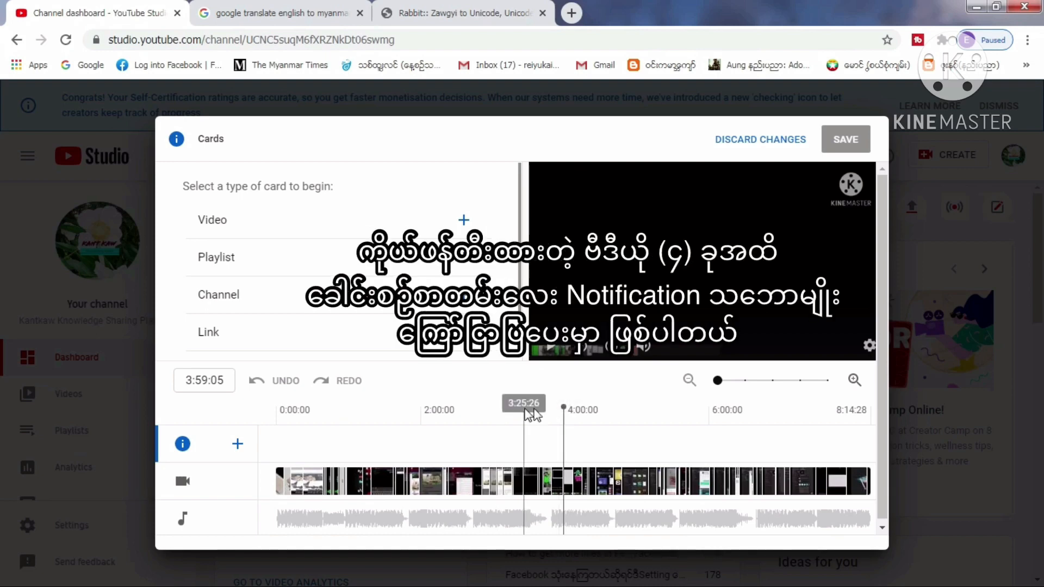
pyautogui.click(436, 408)
pyautogui.click(464, 219)
pyautogui.click(882, 544)
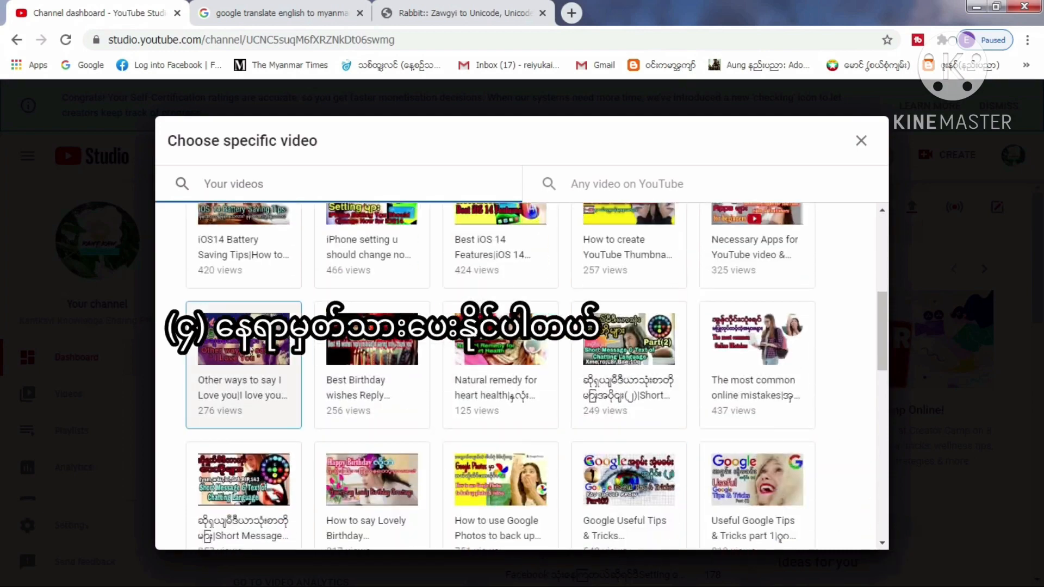
pyautogui.click(244, 375)
# Step: Add a second video card at 3:59:29 promoting "Google Useful Tips & Tricks Part2"
pyautogui.click(562, 432)
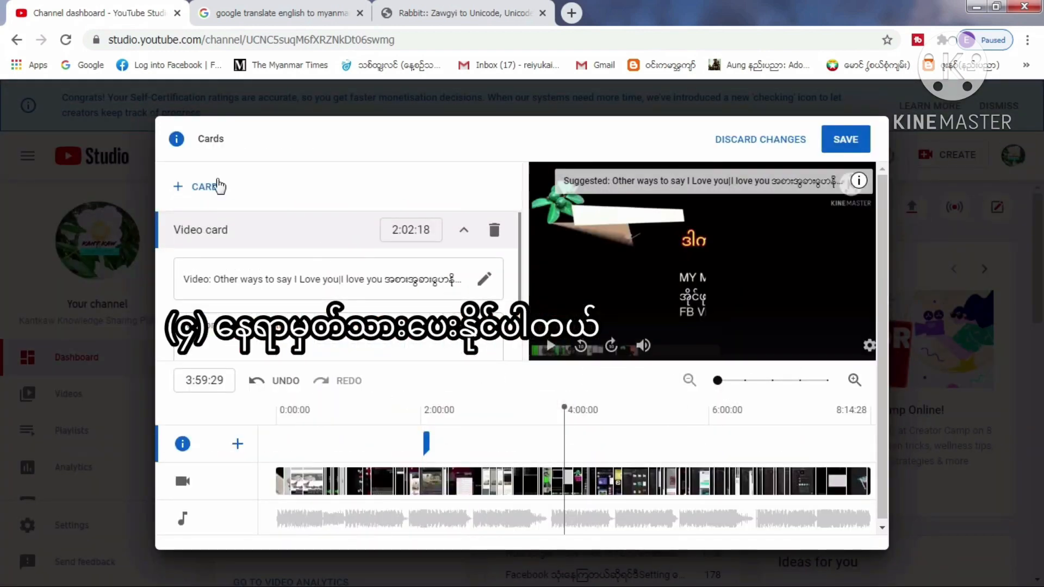
pyautogui.click(195, 187)
pyautogui.click(201, 184)
pyautogui.scroll(-5, 884, 277)
pyautogui.click(633, 454)
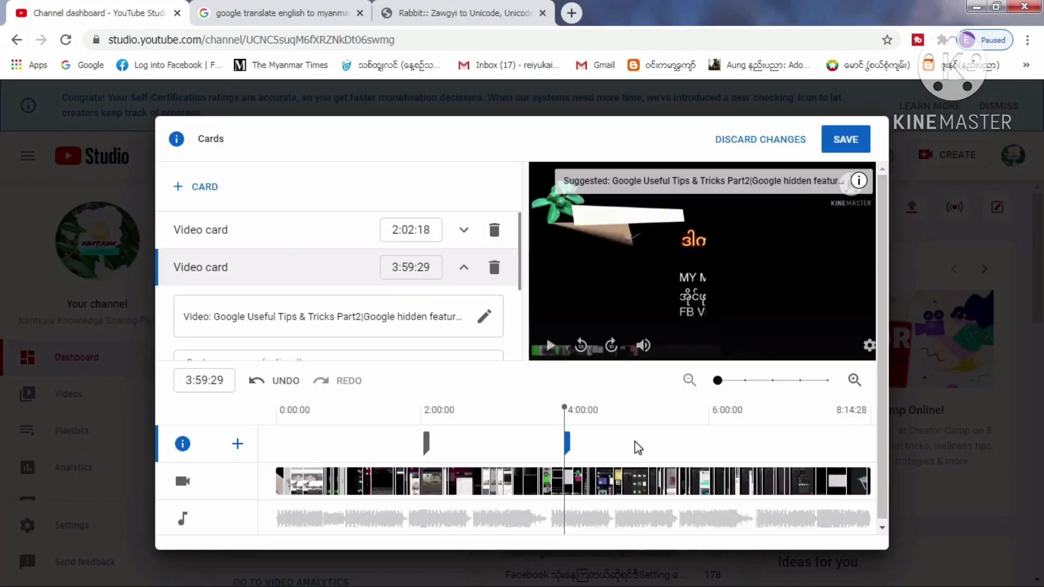
# Step: Add a third video card at 5:50:10 promoting the "How to create YouTube Thumbna..." video
pyautogui.click(700, 430)
pyautogui.click(196, 187)
pyautogui.click(192, 182)
pyautogui.scroll(-3, 885, 548)
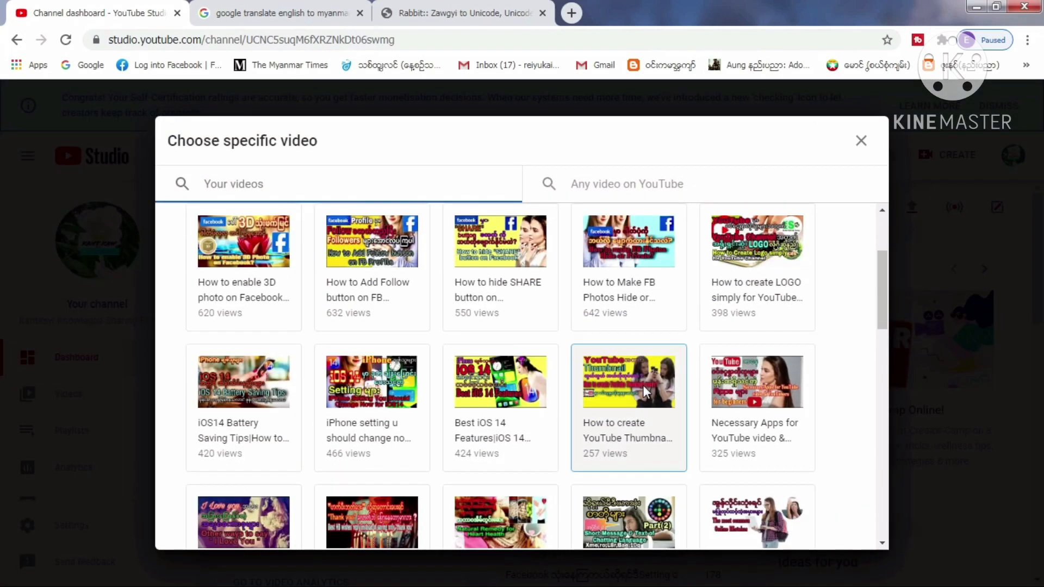
pyautogui.click(629, 413)
# Step: Add a fourth video card at 7:21:13 promoting "Messenger NewUpdate 2020" and save the cards
pyautogui.click(179, 187)
pyautogui.click(182, 186)
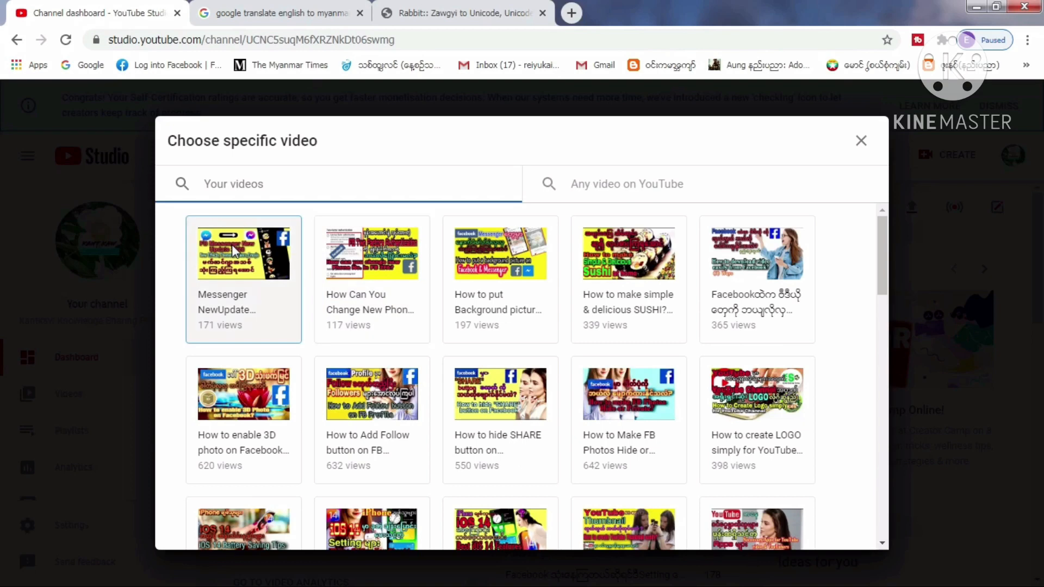
pyautogui.click(231, 247)
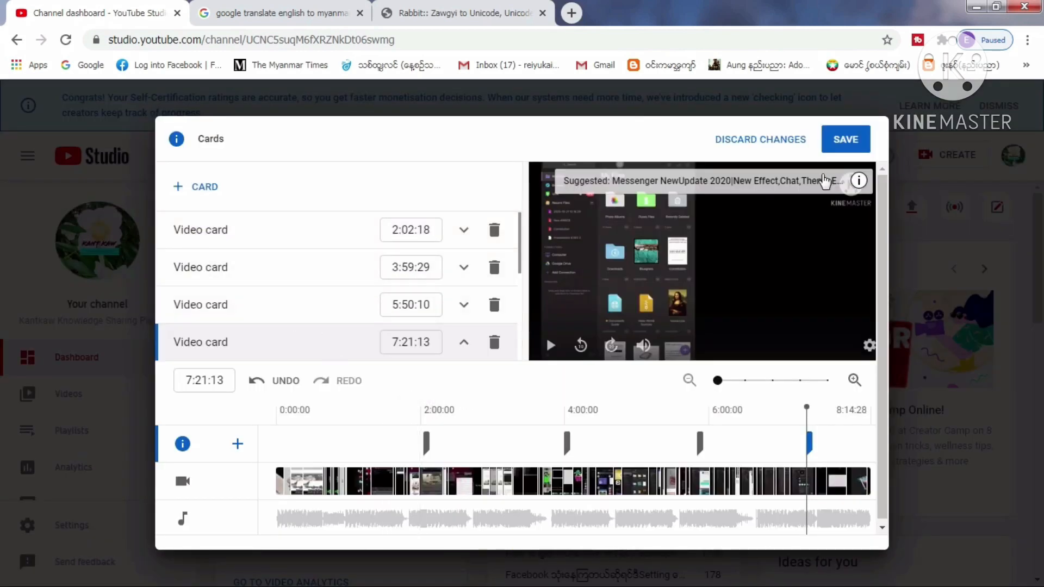
pyautogui.click(847, 144)
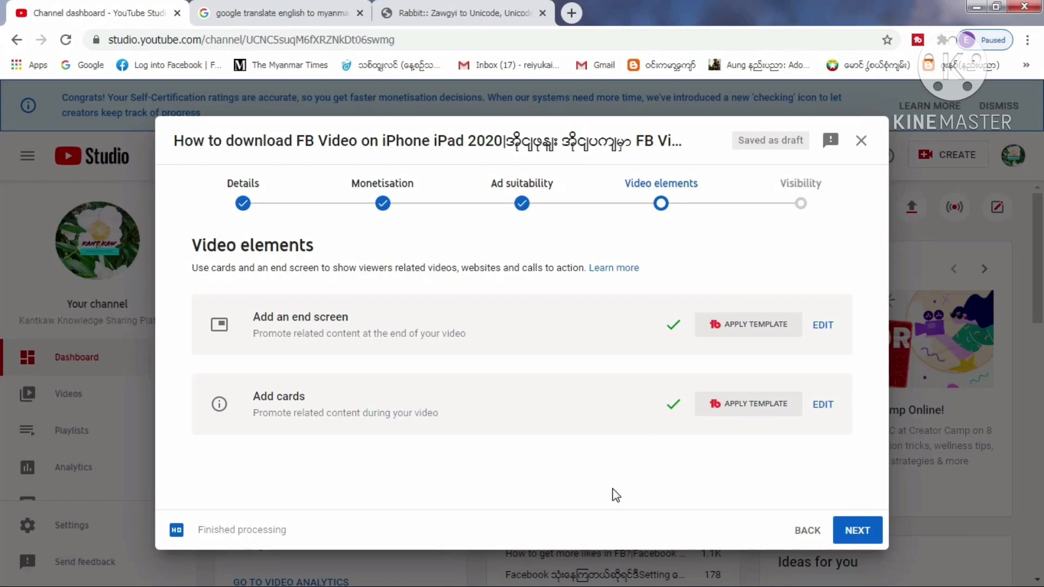
# Step: Continue to the Visibility stage, copy the video link and save the video as Private
pyautogui.click(857, 531)
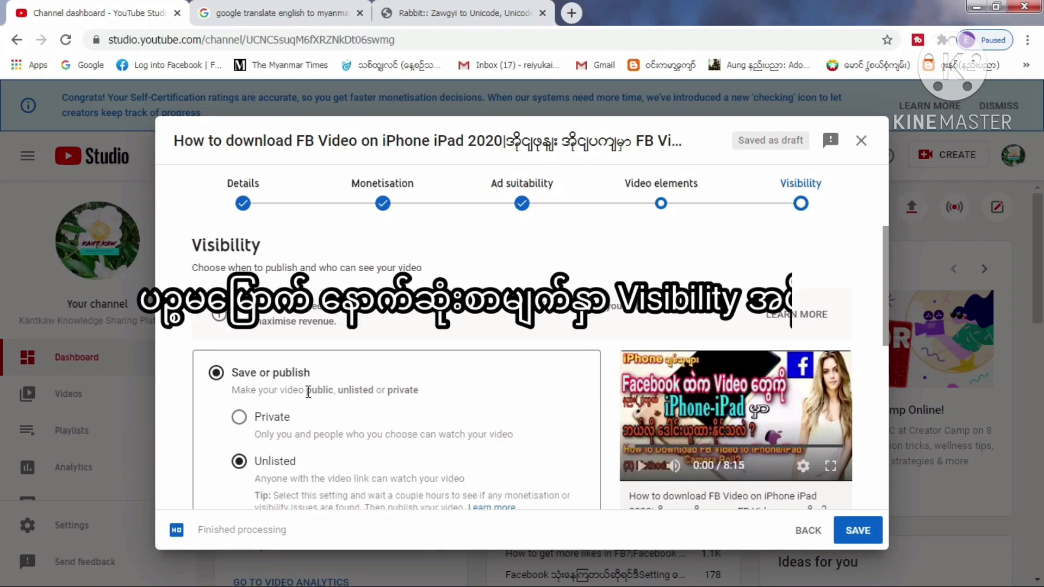
pyautogui.click(240, 417)
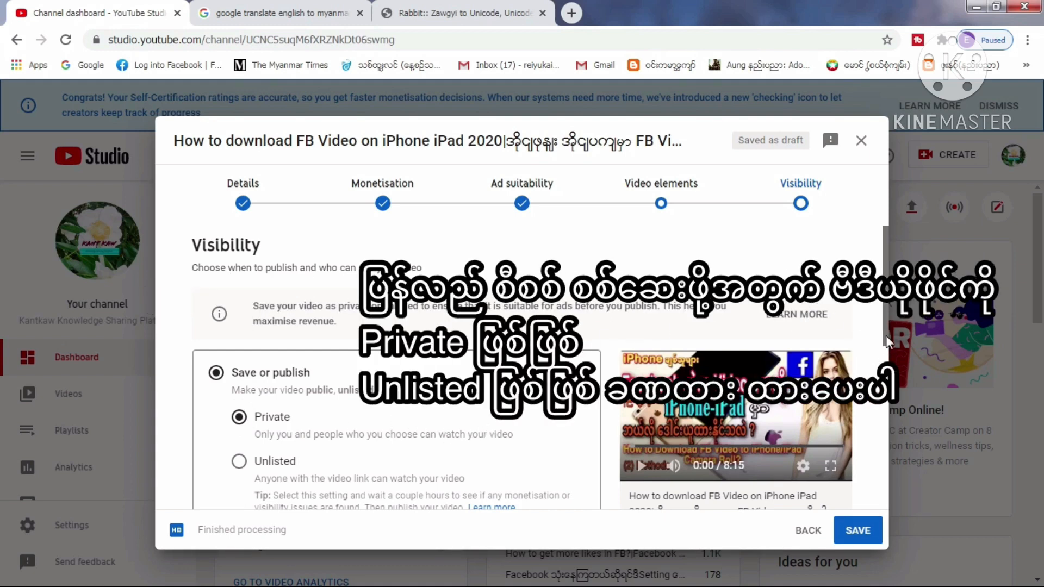
pyautogui.moveTo(886, 336); pyautogui.dragTo(885, 394)
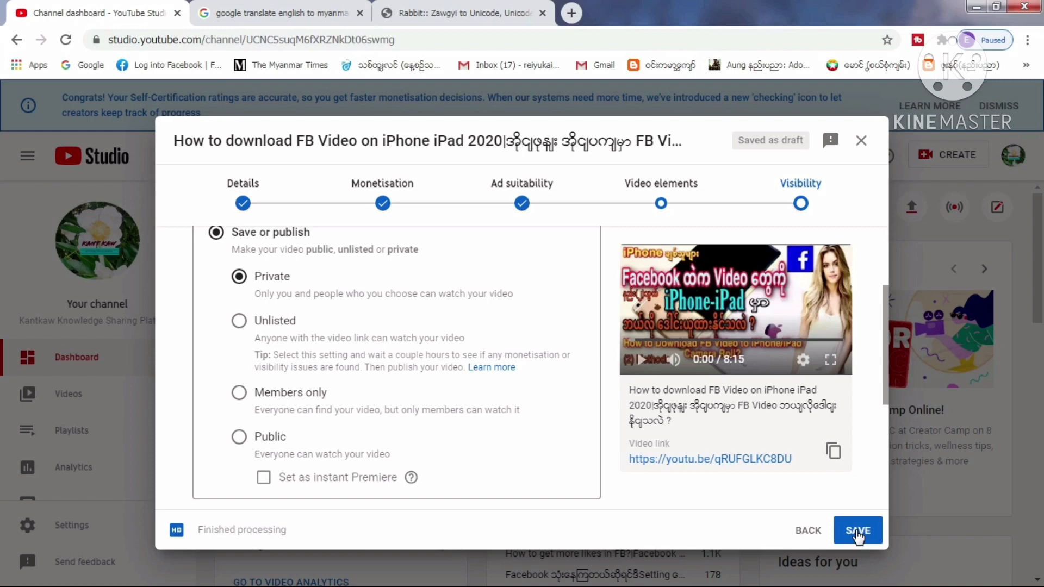
pyautogui.click(833, 452)
pyautogui.click(858, 532)
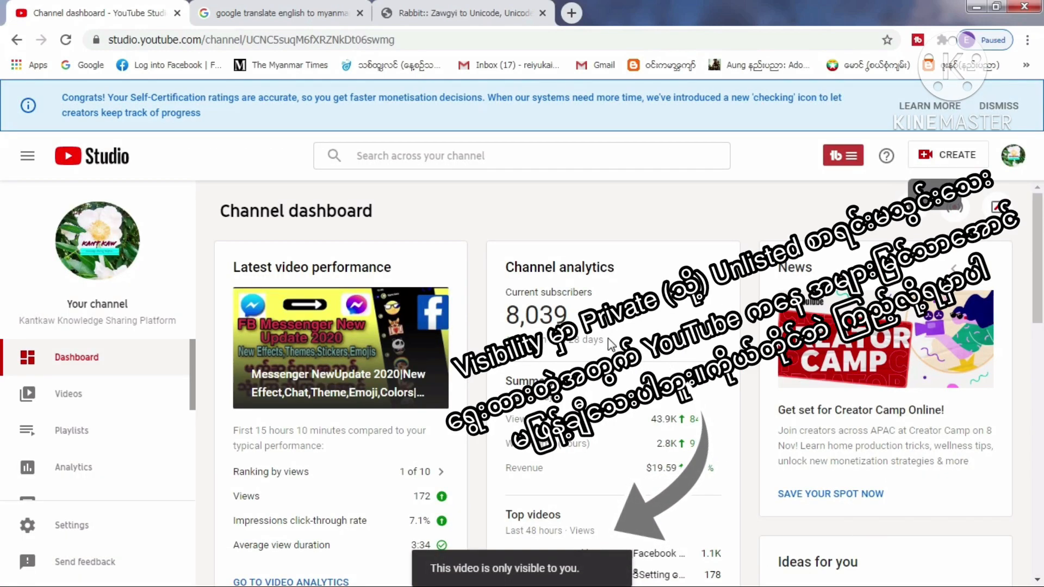
# Step: Open the visibility options of the "How to download FB Video on iPhone" upload in the channel's video list and select Private
pyautogui.click(69, 394)
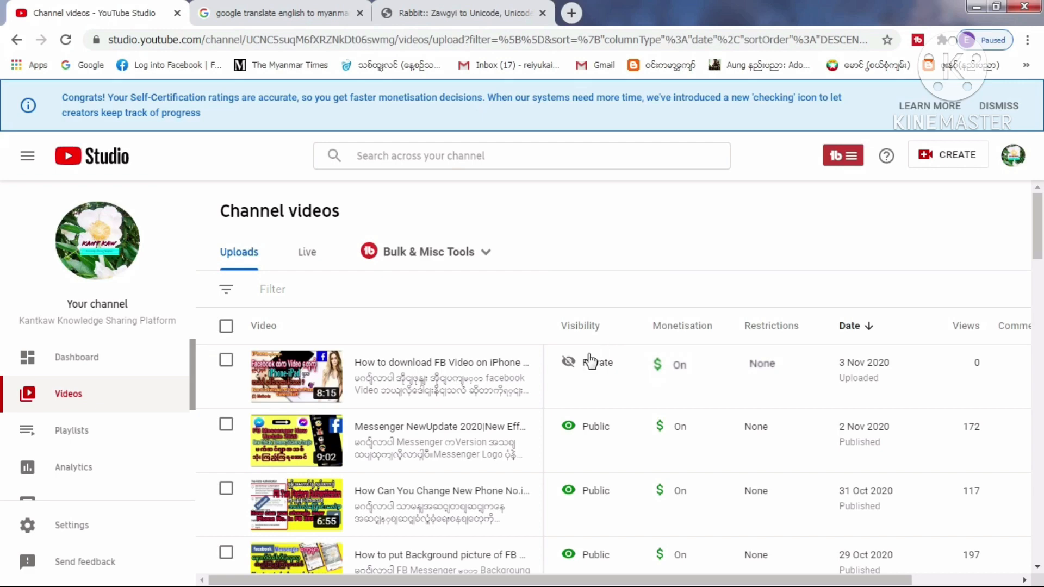
pyautogui.click(626, 368)
pyautogui.click(625, 365)
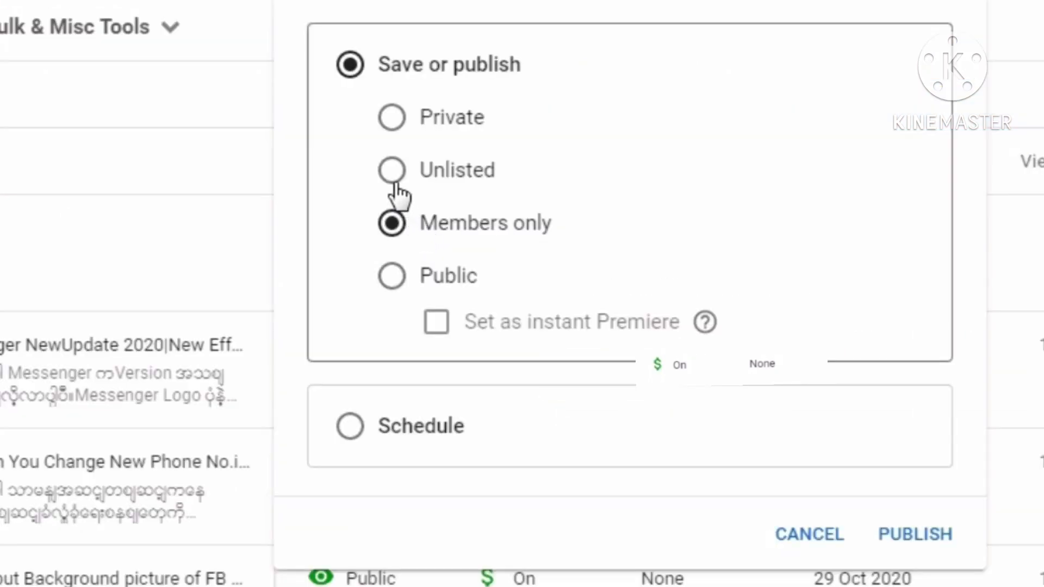
pyautogui.click(391, 118)
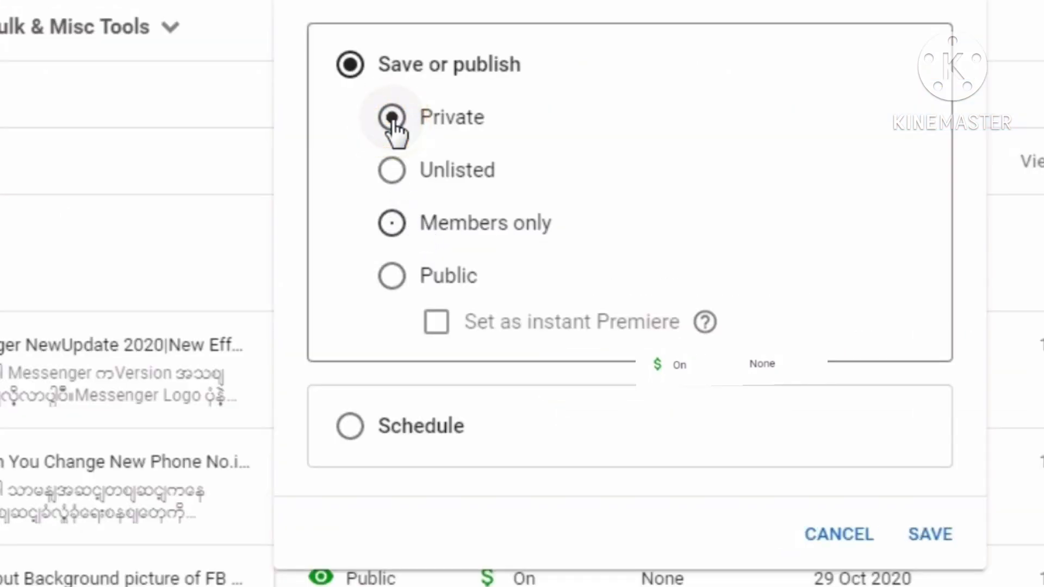